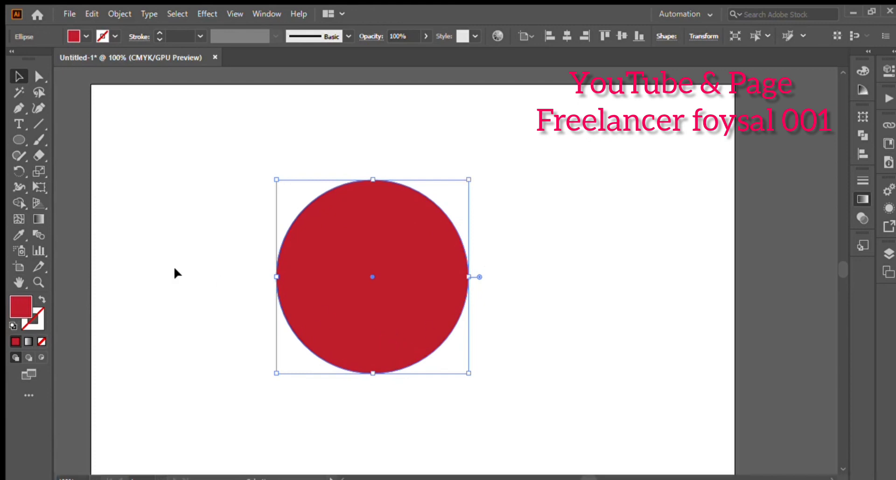
- Draw a second circle with the Ellipse tool and scale it down to slightly larger than the existing red circle
{"action": "left_click", "coordinate": [216, 256]}
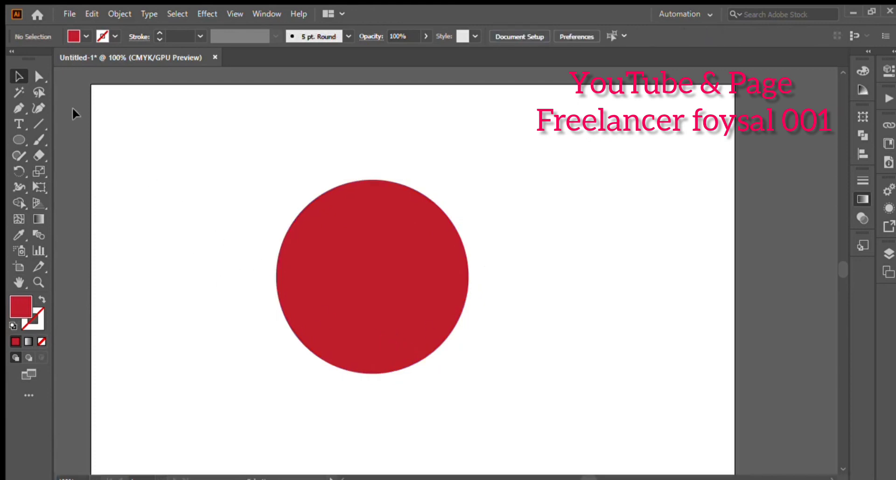
{"action": "left_click", "coordinate": [18, 139]}
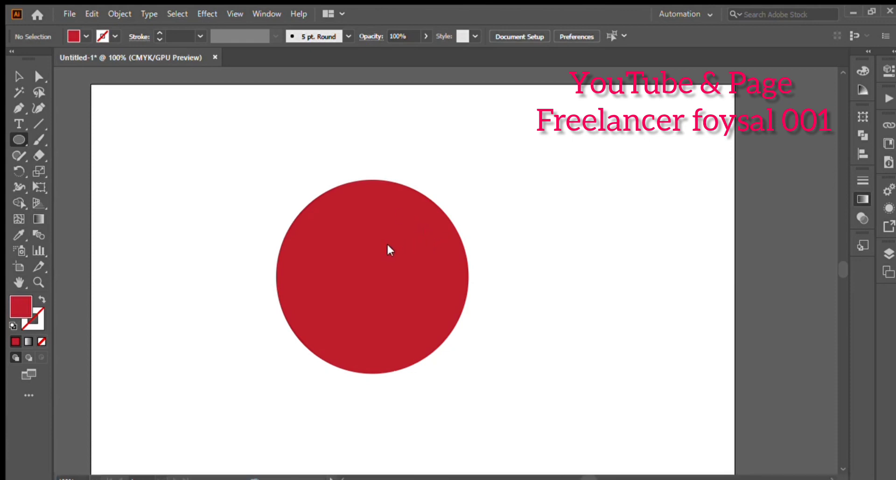
{"action": "left_click", "coordinate": [411, 265]}
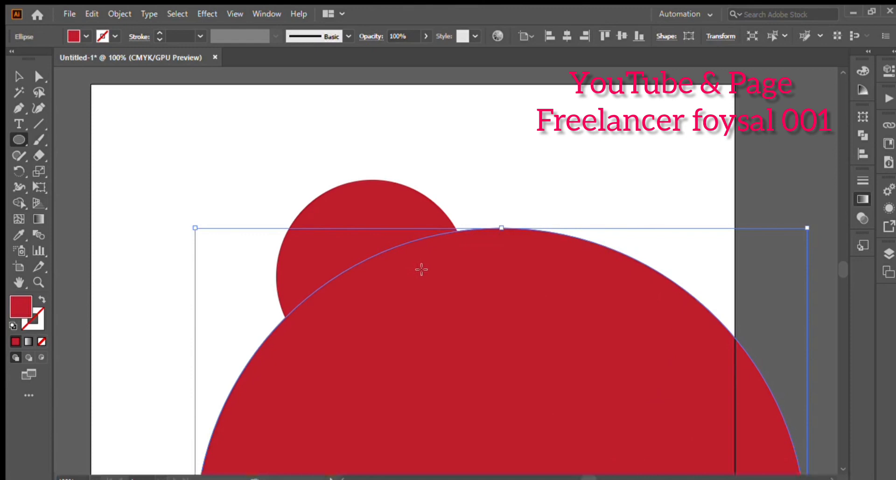
{"action": "left_click", "coordinate": [16, 77]}
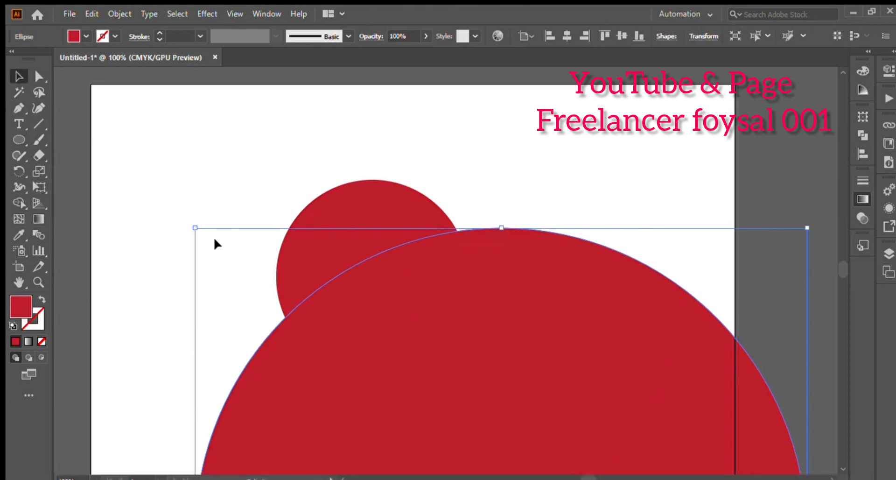
{"action": "left_click_drag", "start_coordinate": [195, 227], "coordinate": [316, 350]}
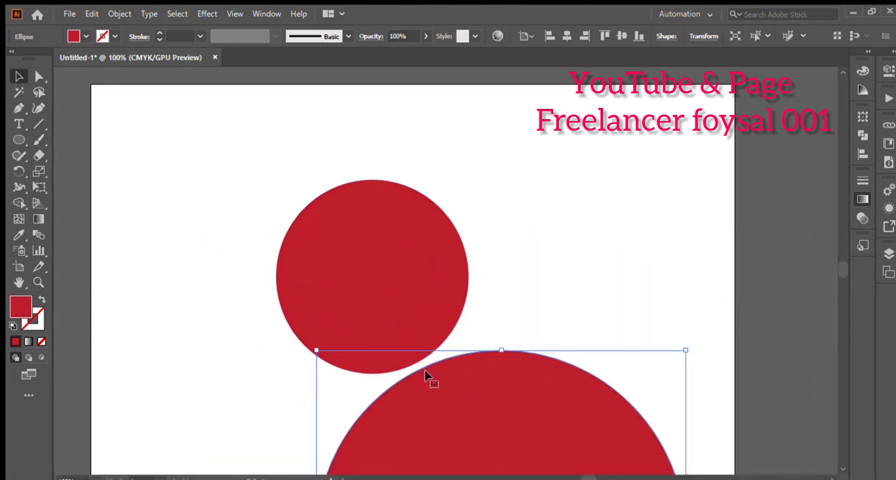
{"action": "left_click_drag", "start_coordinate": [426, 374], "coordinate": [212, 201]}
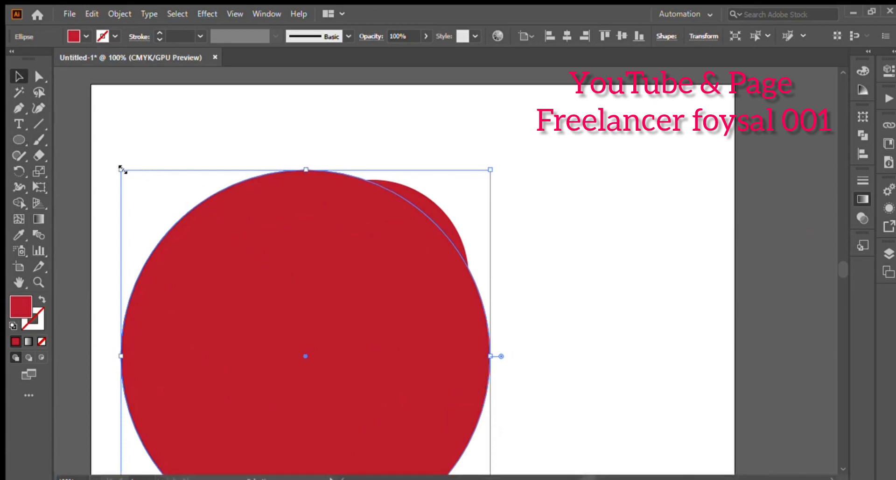
{"action": "left_click_drag", "start_coordinate": [128, 165], "coordinate": [194, 244]}
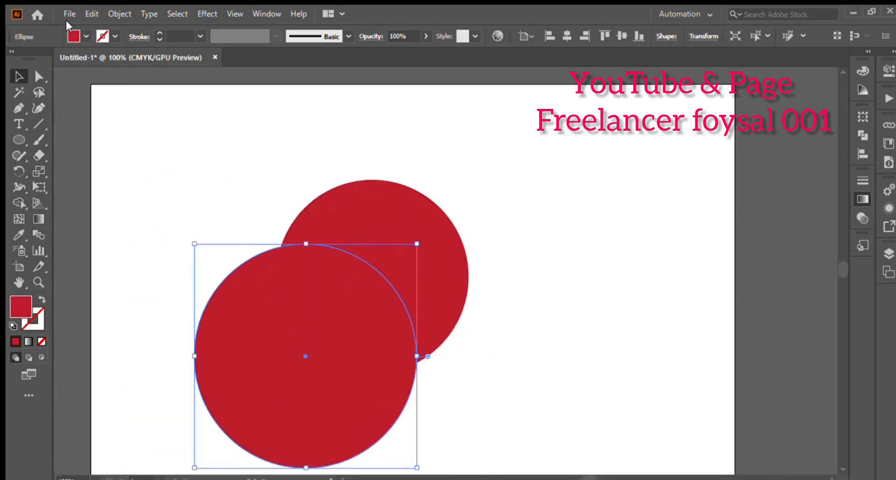
- Fill the new circle with dark blue and move it up so it overlaps the left part of the red circle
{"action": "left_click", "coordinate": [84, 35]}
{"action": "left_click", "coordinate": [89, 59]}
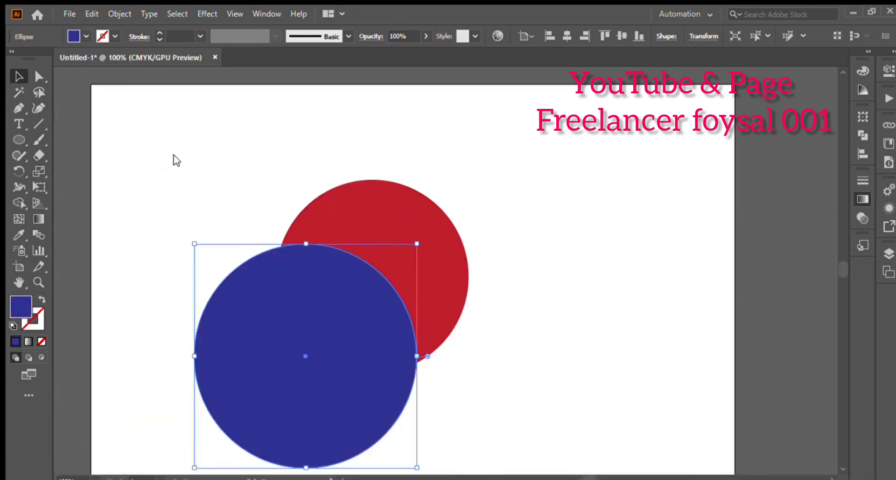
{"action": "left_click_drag", "start_coordinate": [303, 314], "coordinate": [272, 241]}
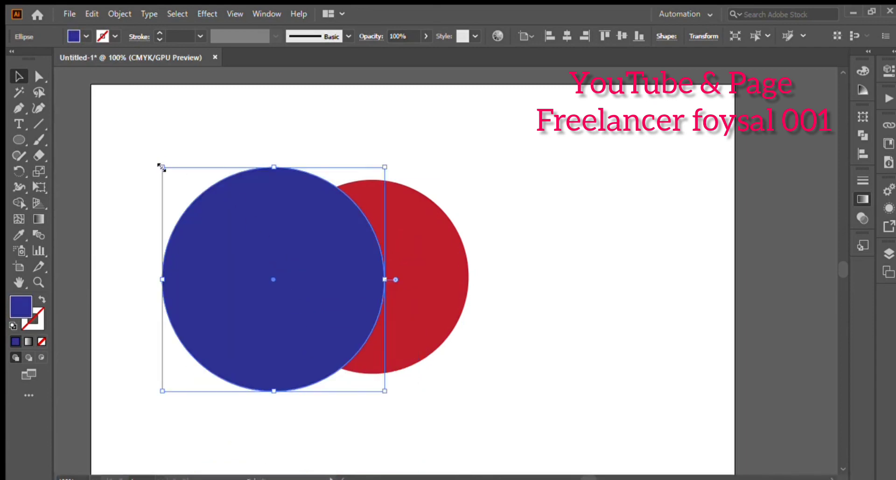
{"action": "left_click", "coordinate": [472, 306]}
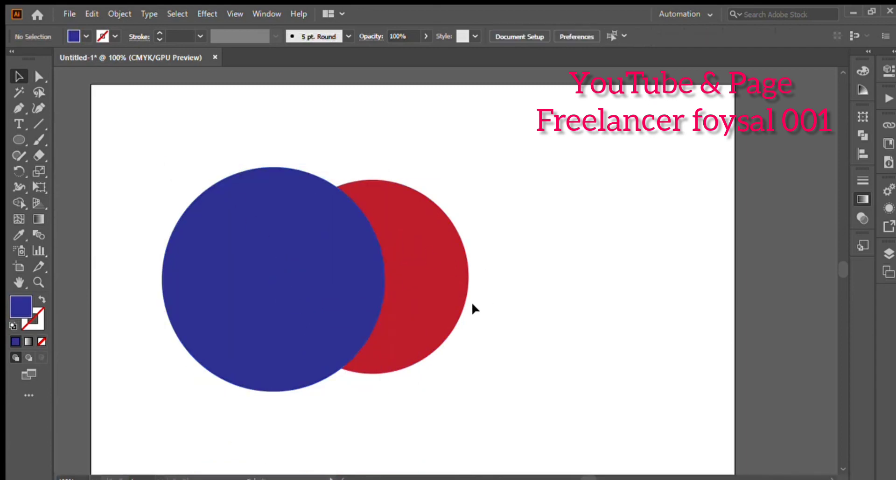
- Scale the red circle down to about two-thirds of its size and move it to the right of the blue circle
{"action": "left_click", "coordinate": [422, 275]}
{"action": "left_click_drag", "start_coordinate": [468, 180], "coordinate": [437, 212]}
{"action": "left_click_drag", "start_coordinate": [399, 282], "coordinate": [483, 256]}
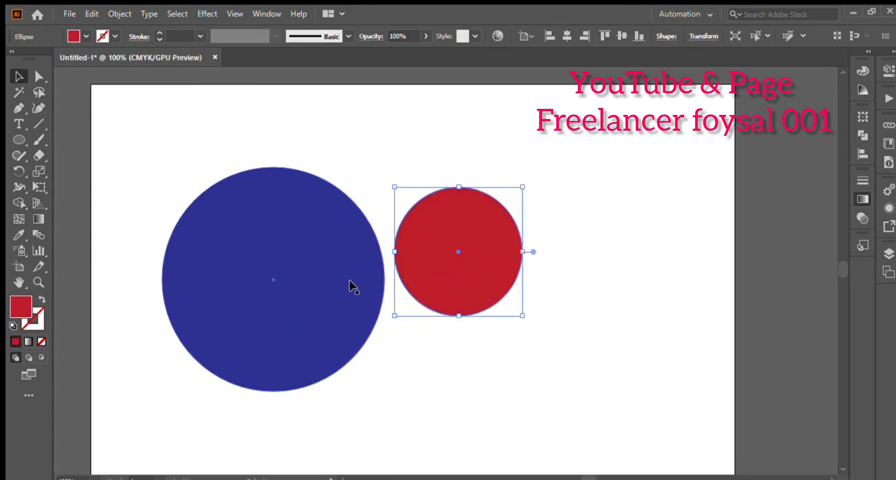
- Scale the blue circle down to about three-quarters of its size and move it over most of the red circle
{"action": "left_click", "coordinate": [283, 279]}
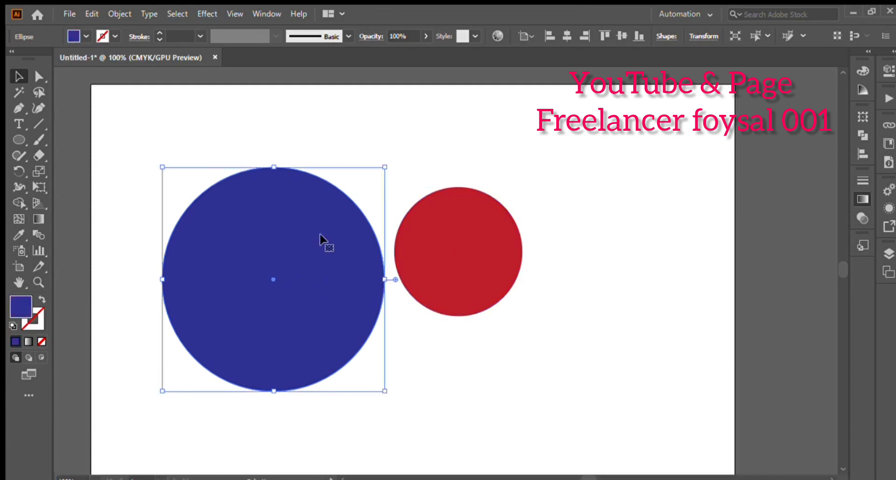
{"action": "left_click_drag", "start_coordinate": [385, 167], "coordinate": [360, 194]}
{"action": "left_click_drag", "start_coordinate": [283, 270], "coordinate": [434, 248]}
{"action": "key", "text": "shift"}
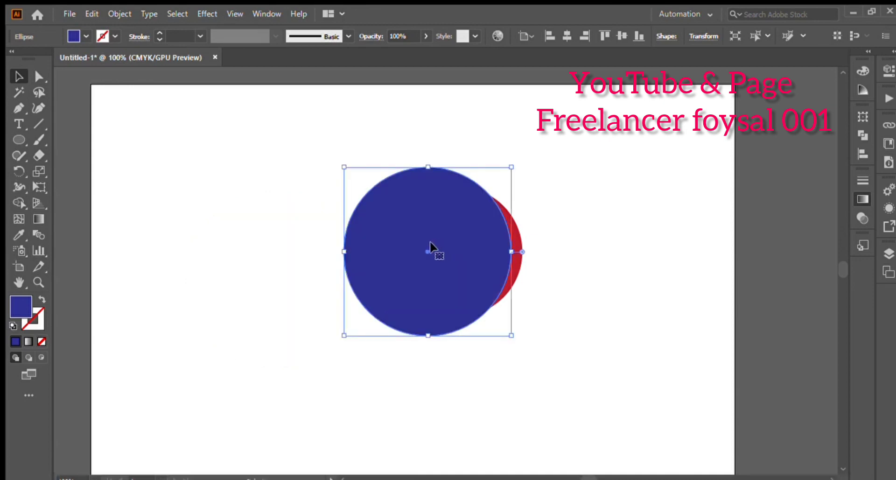
{"action": "left_click", "coordinate": [261, 263]}
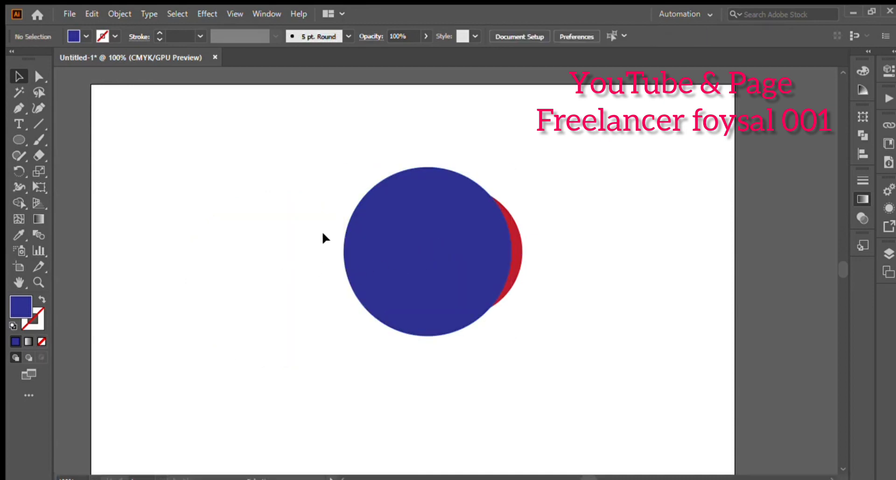
- Align both circles to their horizontal and vertical centers so they are concentric in the middle of the artboard
{"action": "left_click_drag", "start_coordinate": [340, 190], "coordinate": [551, 303]}
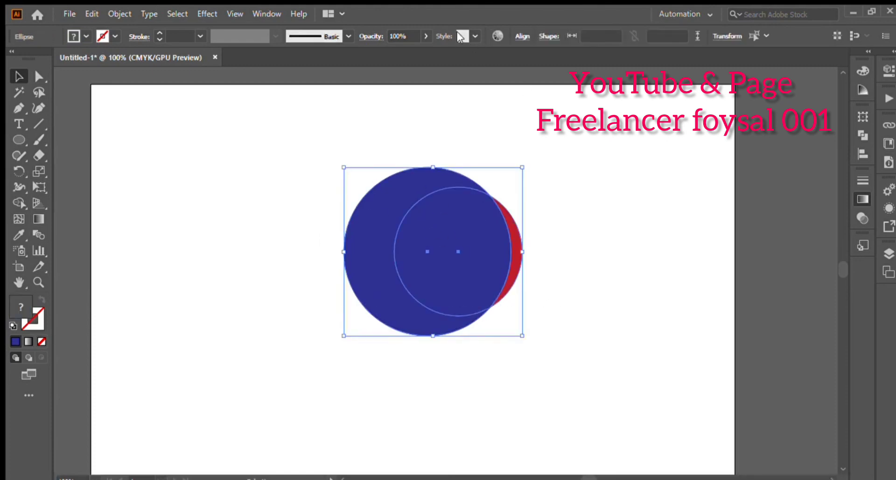
{"action": "left_click", "coordinate": [521, 36]}
{"action": "left_click", "coordinate": [405, 69]}
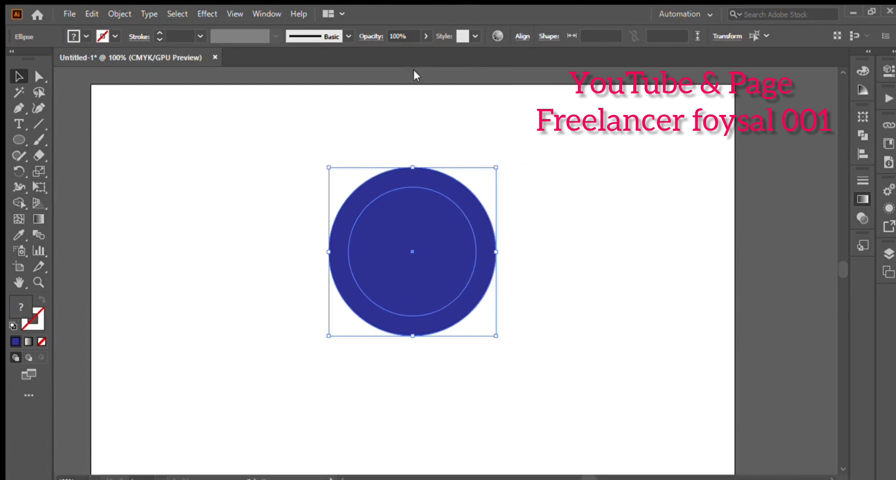
{"action": "left_click", "coordinate": [488, 70]}
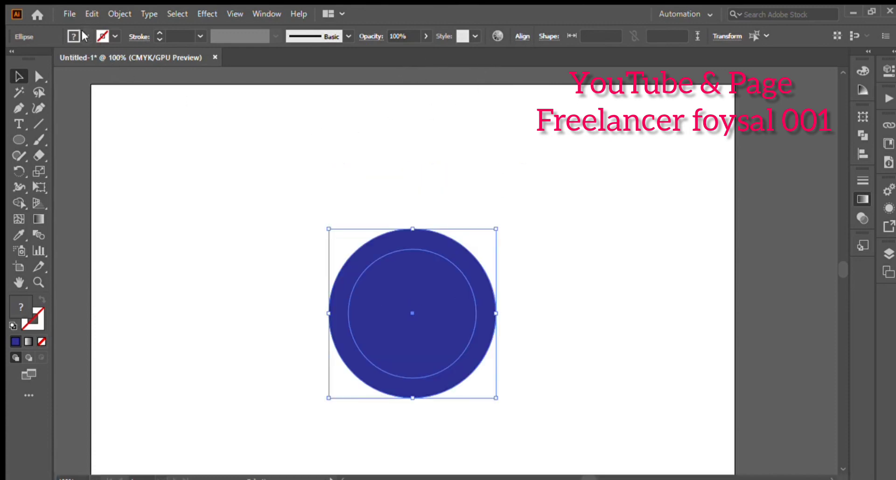
{"action": "key", "text": "slash"}
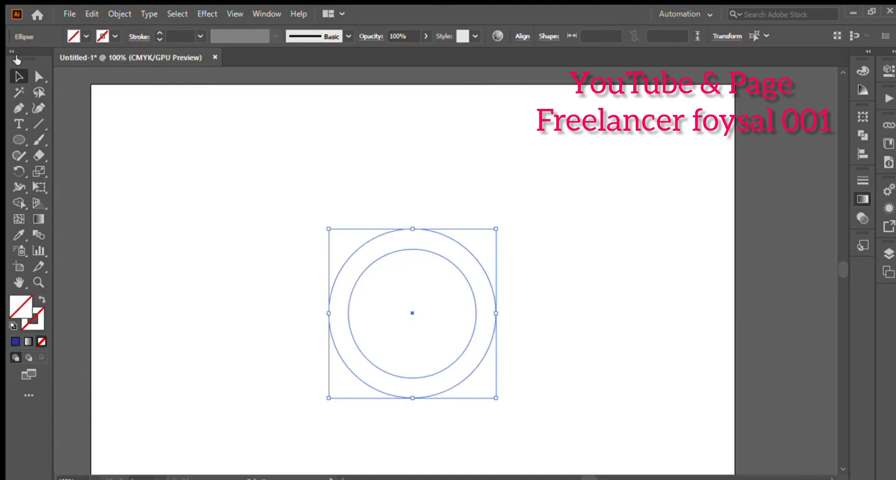
{"action": "left_click", "coordinate": [84, 37]}
{"action": "left_click", "coordinate": [46, 59]}
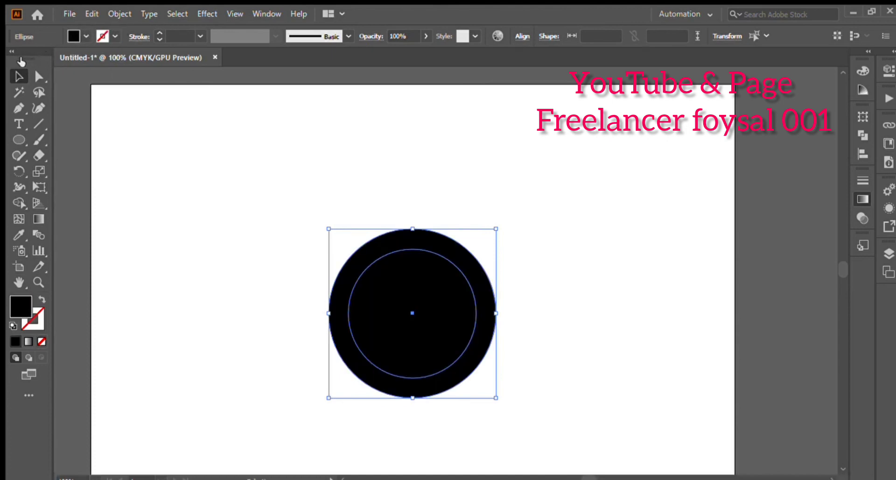
- Give both circles no fill and a 1 pt black stroke, and switch the document to outline view
{"action": "key", "text": "slash"}
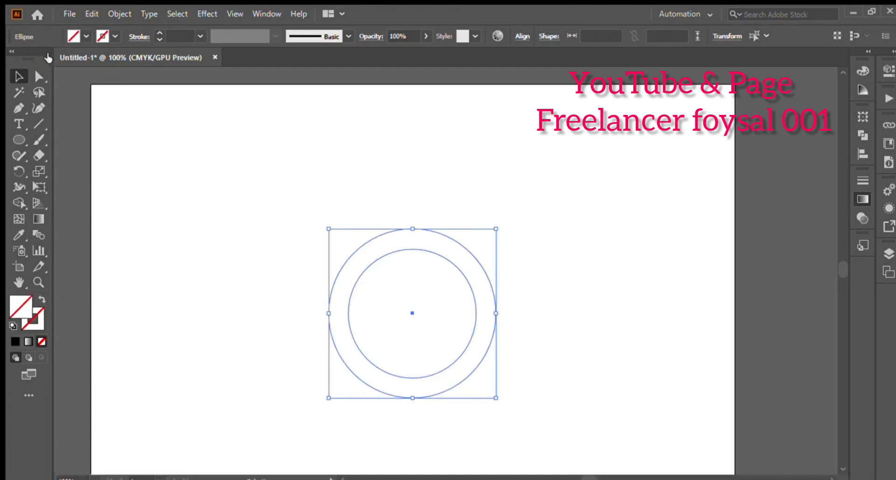
{"action": "left_click", "coordinate": [47, 57]}
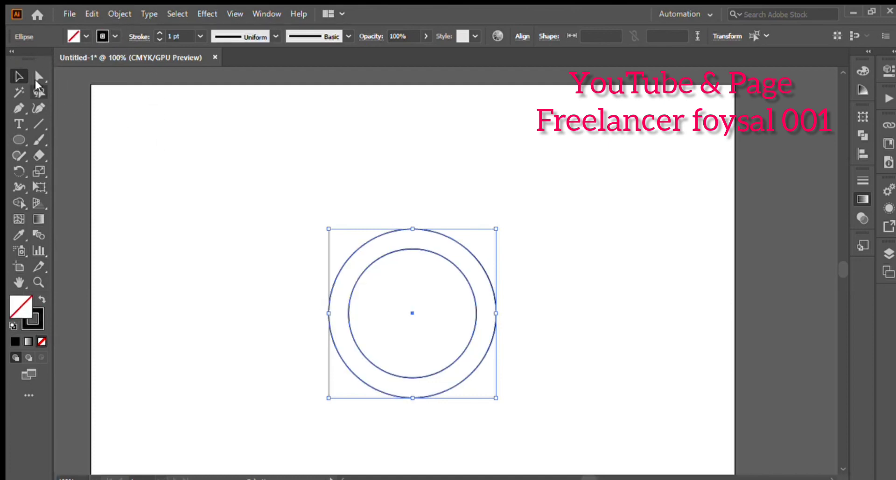
{"action": "left_click", "coordinate": [272, 201]}
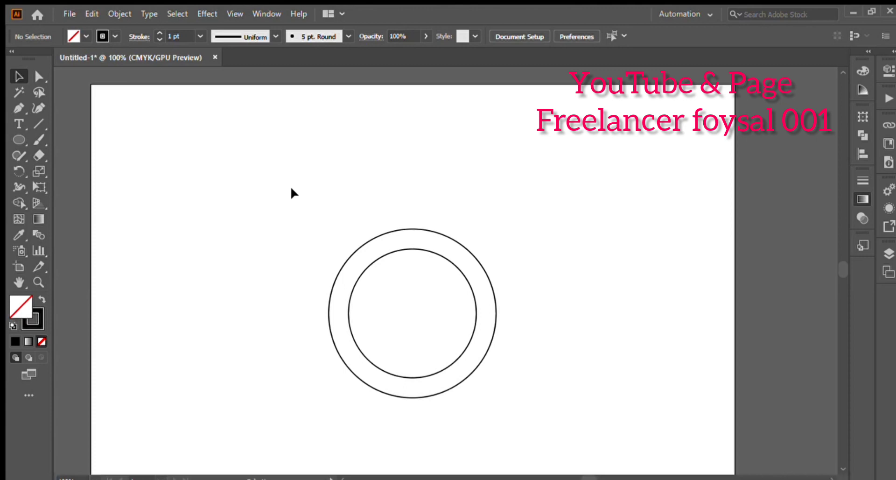
{"action": "key", "text": "ctrl+y"}
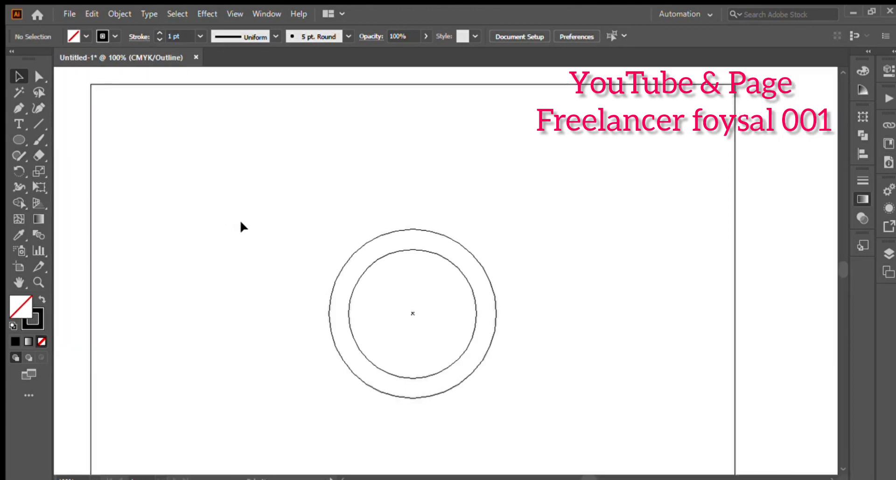
{"action": "scroll", "coordinate": [494, 255], "scroll_direction": "down", "scroll_amount": 1}
{"action": "left_click", "coordinate": [33, 123]}
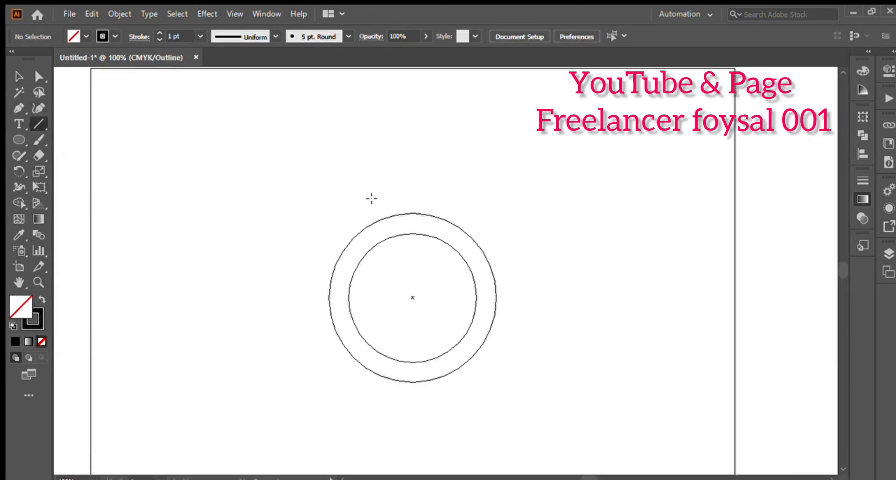
{"action": "mouse_move", "coordinate": [413, 297]}
{"action": "left_mouse_down"}
{"action": "mouse_move", "coordinate": [413, 145]}
{"action": "mouse_move", "coordinate": [384, 456]}
{"action": "left_mouse_up"}
{"action": "left_click", "coordinate": [18, 76]}
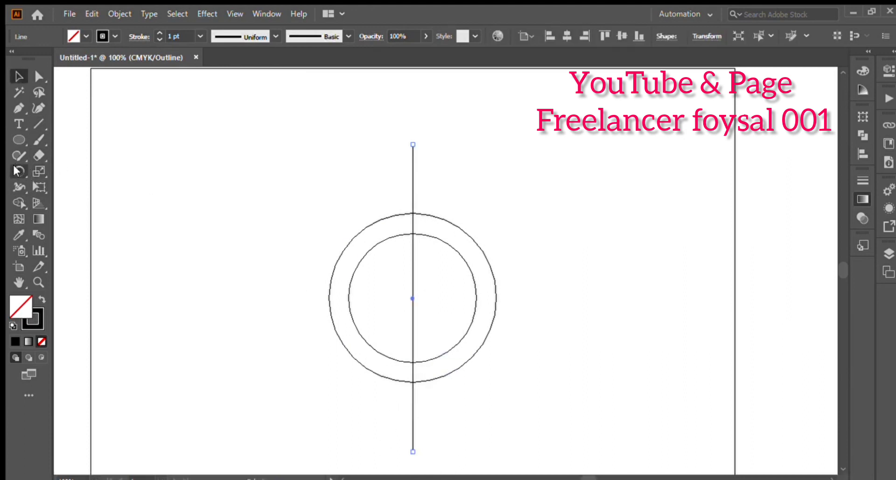
{"action": "left_click", "coordinate": [18, 171]}
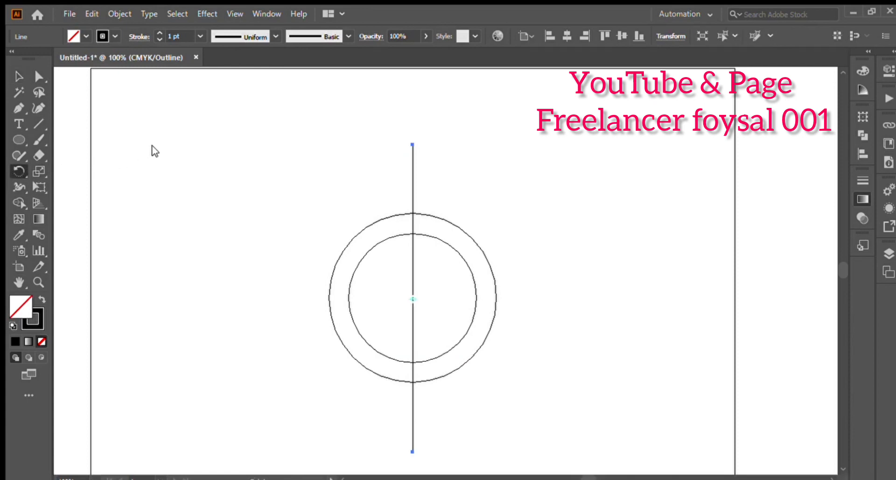
{"action": "left_click", "coordinate": [619, 302]}
{"action": "left_click", "coordinate": [647, 335]}
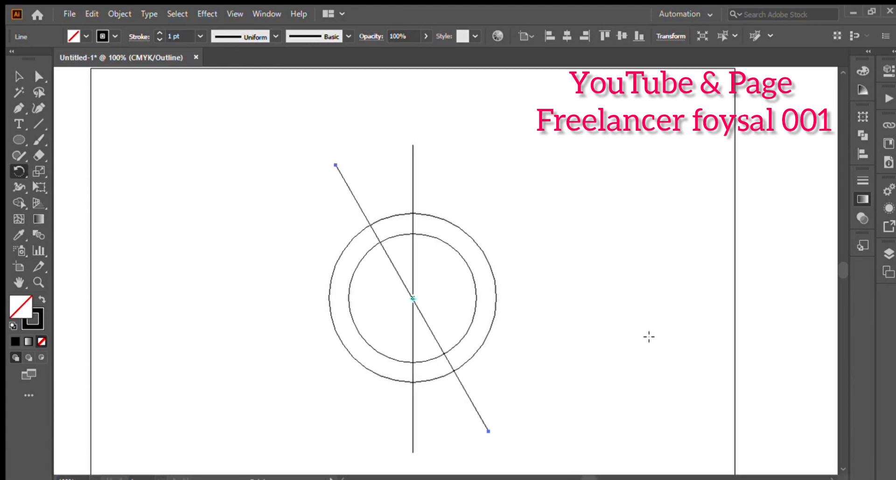
{"action": "key", "text": "ctrl+z"}
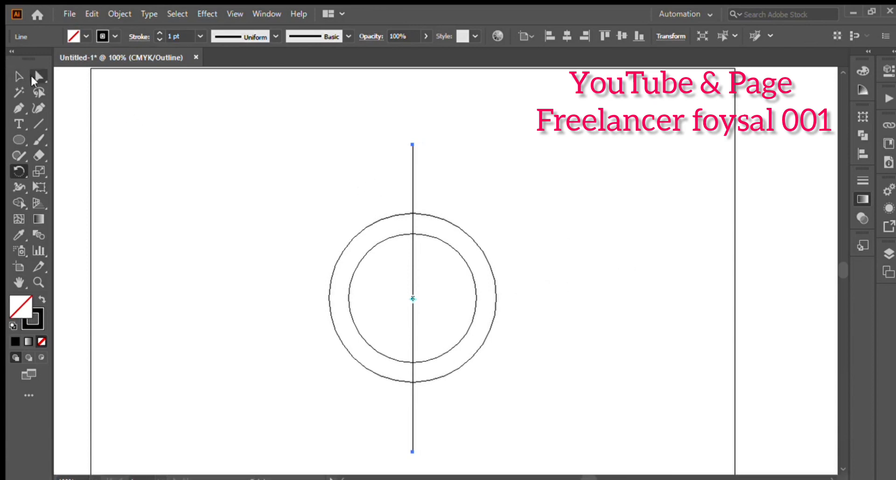
{"action": "key", "text": "Delete"}
- Draw a vertical line through the circles' common center, extending beyond both circles, and rotate it about 30° counterclockwise
{"action": "left_click", "coordinate": [38, 124]}
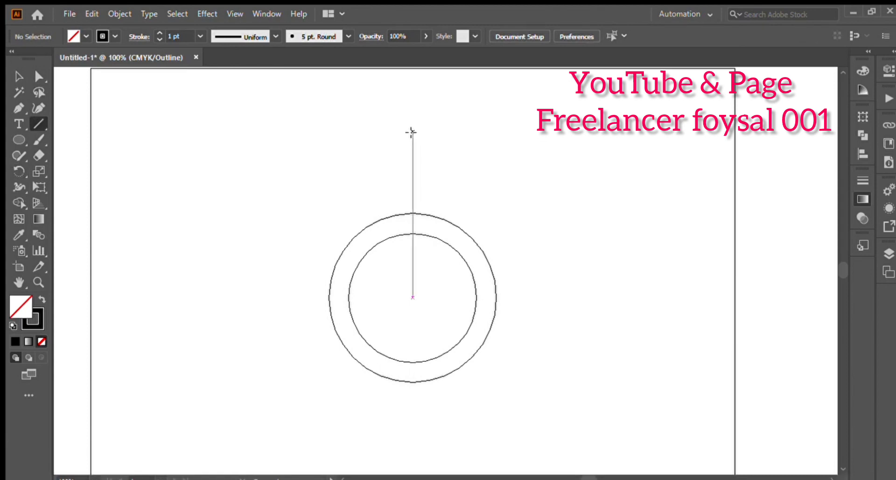
{"action": "left_click_drag", "start_coordinate": [413, 131], "coordinate": [397, 459]}
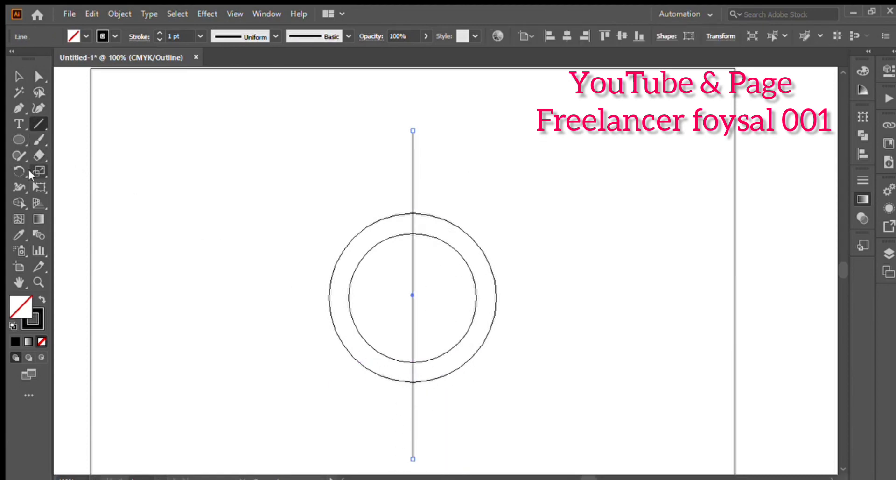
{"action": "left_click", "coordinate": [17, 171]}
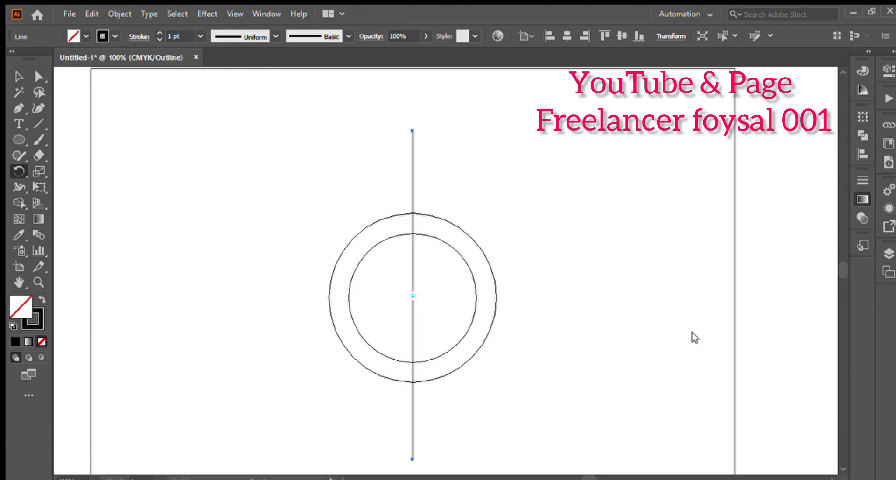
{"action": "left_click", "coordinate": [721, 330]}
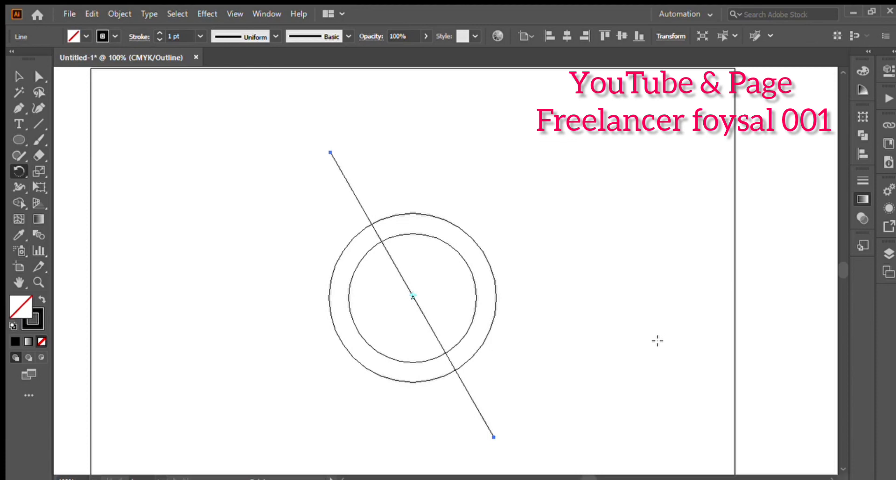
- Move the larger circle up along the slanted line until its edge passes through the smaller circle's center
{"action": "left_click", "coordinate": [19, 76]}
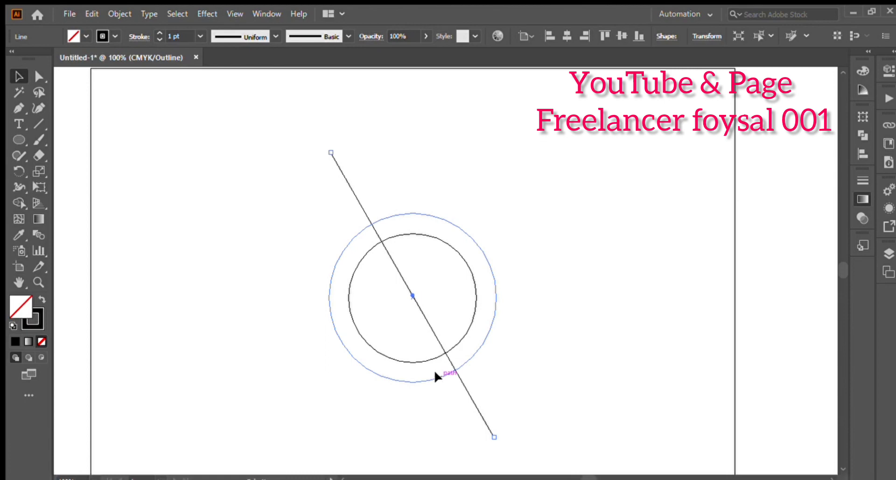
{"action": "left_click_drag", "start_coordinate": [434, 369], "coordinate": [393, 299]}
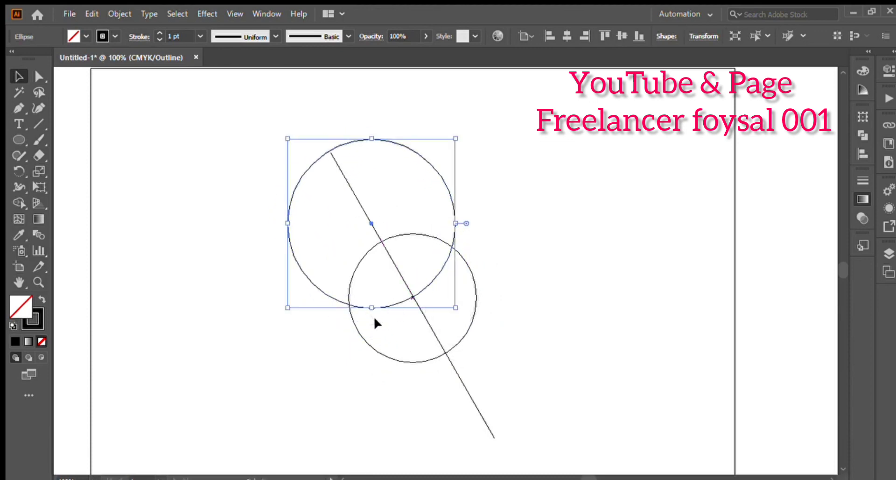
{"action": "left_click", "coordinate": [314, 357]}
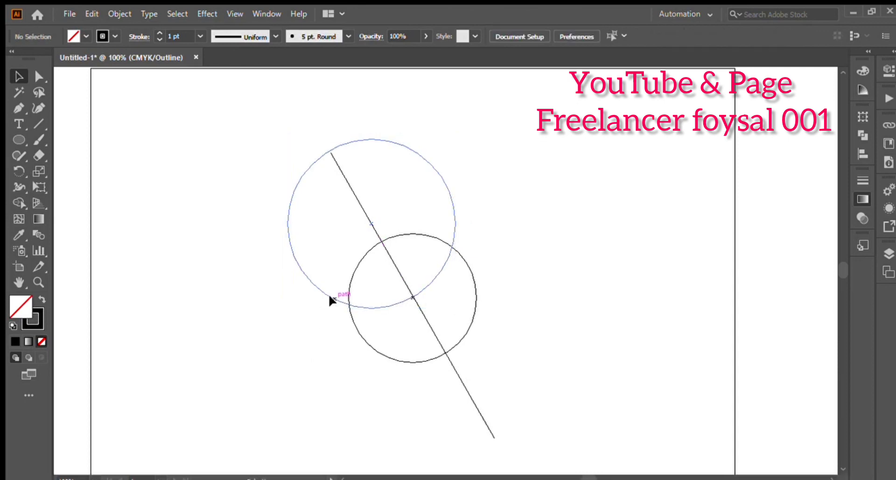
- Duplicate the larger circle straight down so the copy touches the underside of the original
{"action": "left_click_drag", "start_coordinate": [331, 299], "coordinate": [332, 412]}
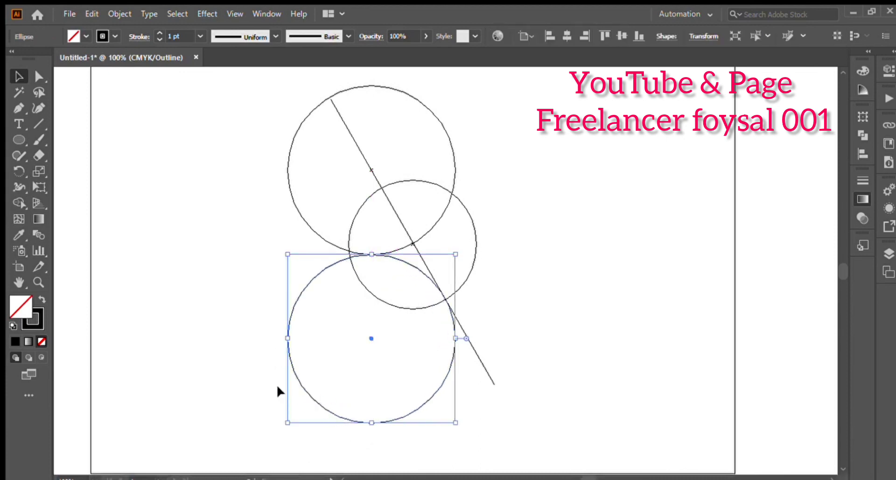
{"action": "left_click", "coordinate": [228, 341]}
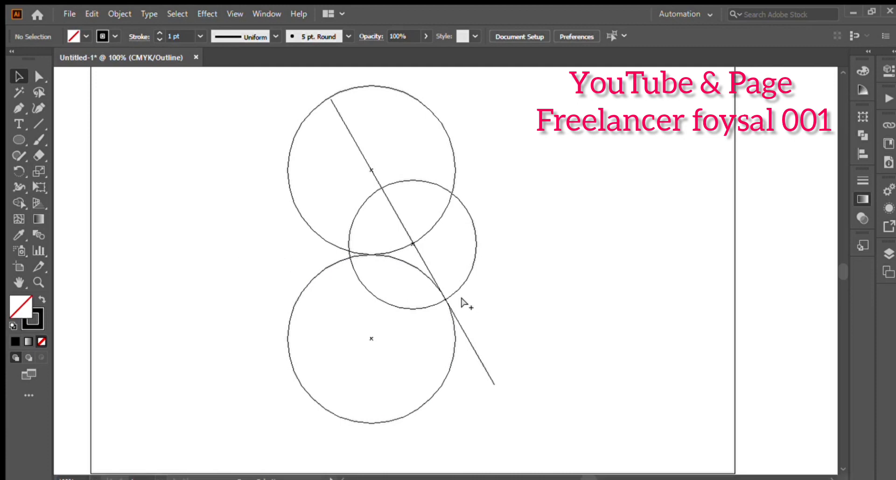
- Duplicate the smaller circle up and to the right, placing the copy's edge against the lower large circle
{"action": "scroll", "coordinate": [457, 304], "scroll_direction": "up", "scroll_amount": 2}
{"action": "scroll", "coordinate": [449, 302], "scroll_direction": "down", "scroll_amount": 2}
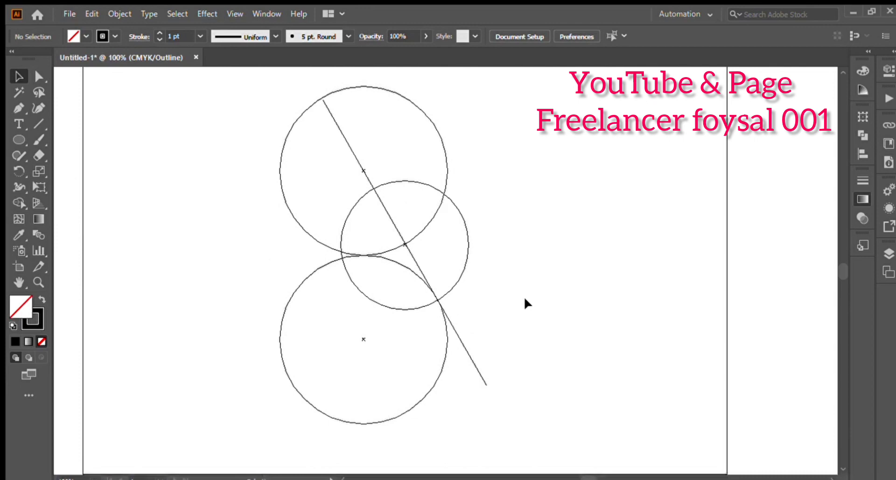
{"action": "scroll", "coordinate": [480, 249], "scroll_direction": "up", "scroll_amount": 1}
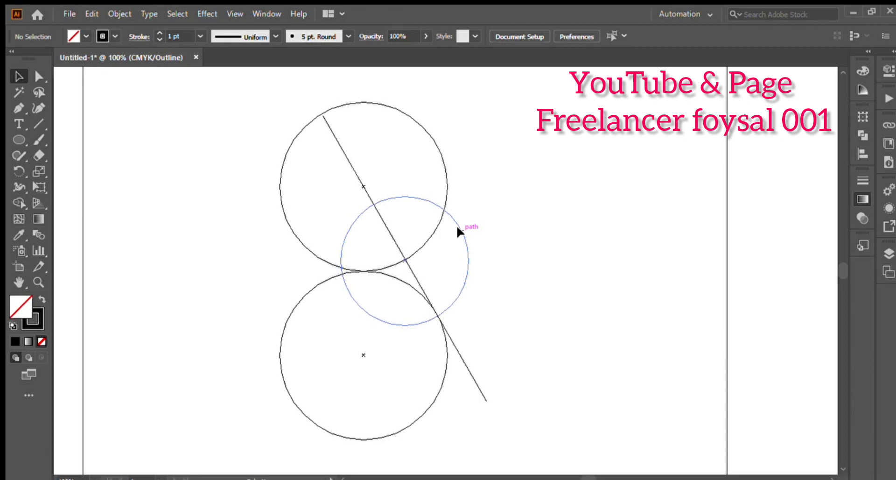
{"action": "left_click_drag", "start_coordinate": [457, 228], "coordinate": [474, 187]}
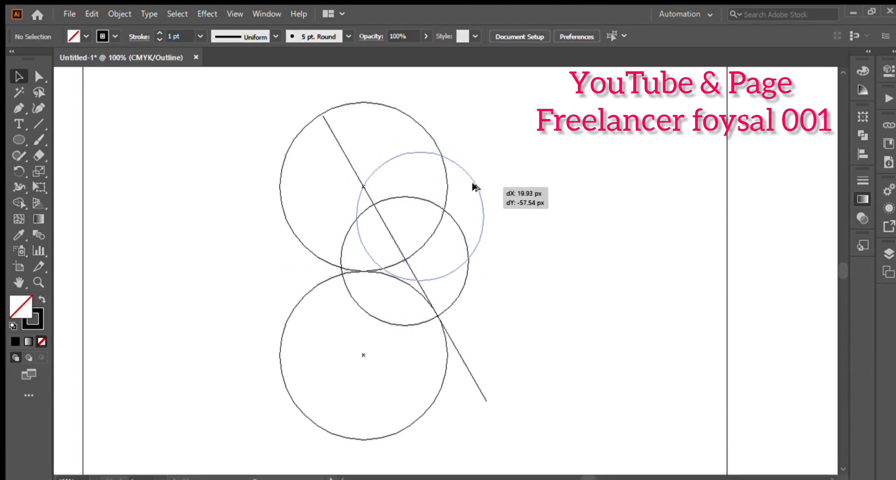
{"action": "left_click_drag", "start_coordinate": [472, 186], "coordinate": [485, 194]}
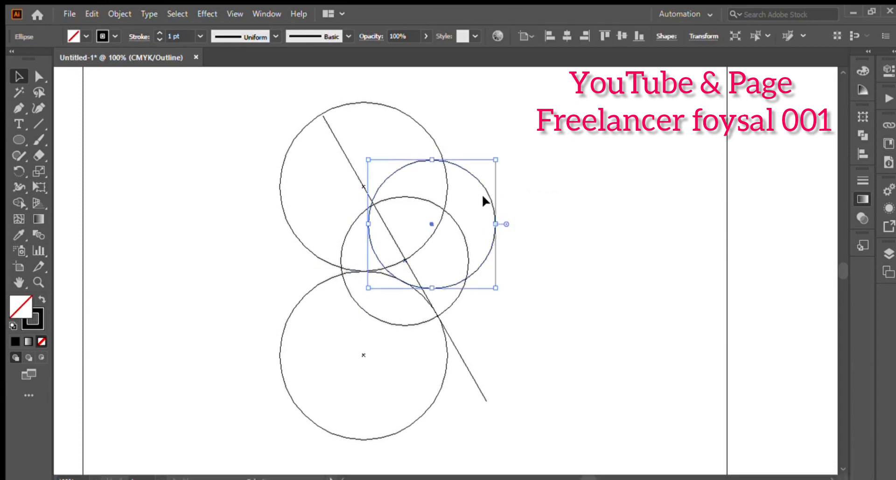
{"action": "left_click", "coordinate": [206, 273]}
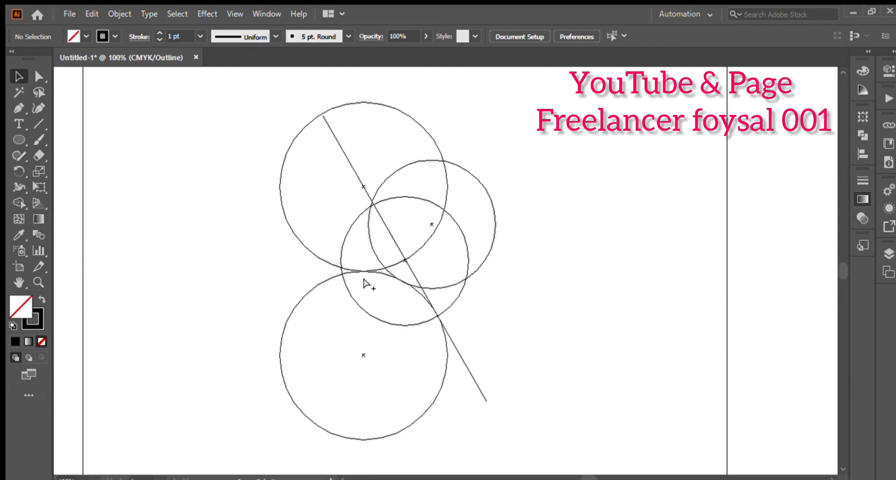
- Reposition the lower large circle so its top anchor touches the upper large circle and its edge meets the copied small circle
{"action": "scroll", "coordinate": [365, 280], "scroll_direction": "up", "scroll_amount": 4}
{"action": "scroll", "coordinate": [364, 261], "scroll_direction": "up", "scroll_amount": 2}
{"action": "scroll", "coordinate": [365, 261], "scroll_direction": "down", "scroll_amount": 3}
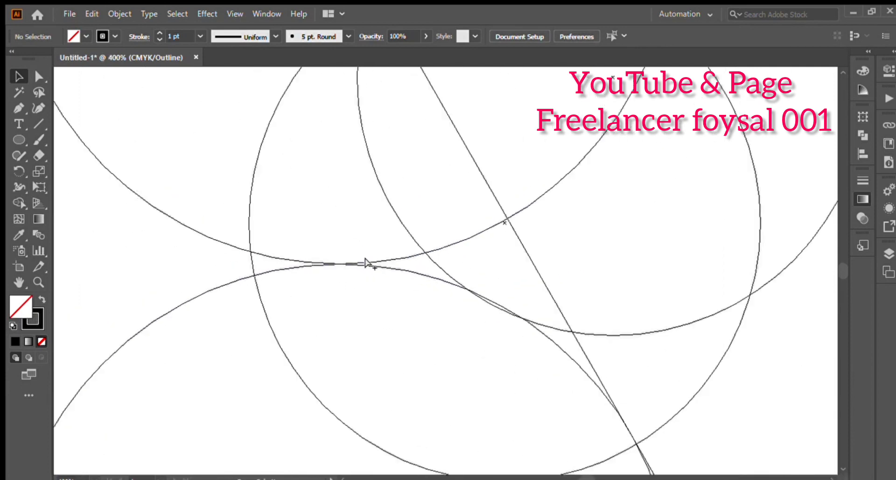
{"action": "scroll", "coordinate": [365, 260], "scroll_direction": "up", "scroll_amount": 1}
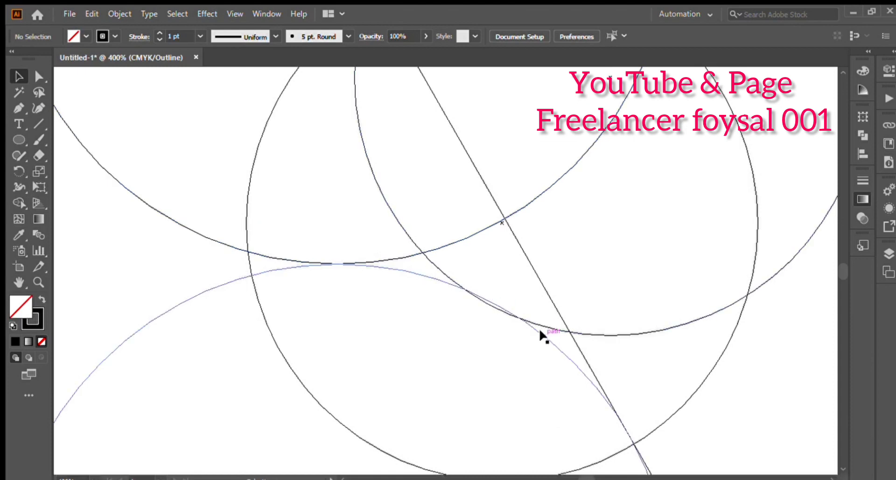
{"action": "left_click_drag", "start_coordinate": [538, 330], "coordinate": [520, 335]}
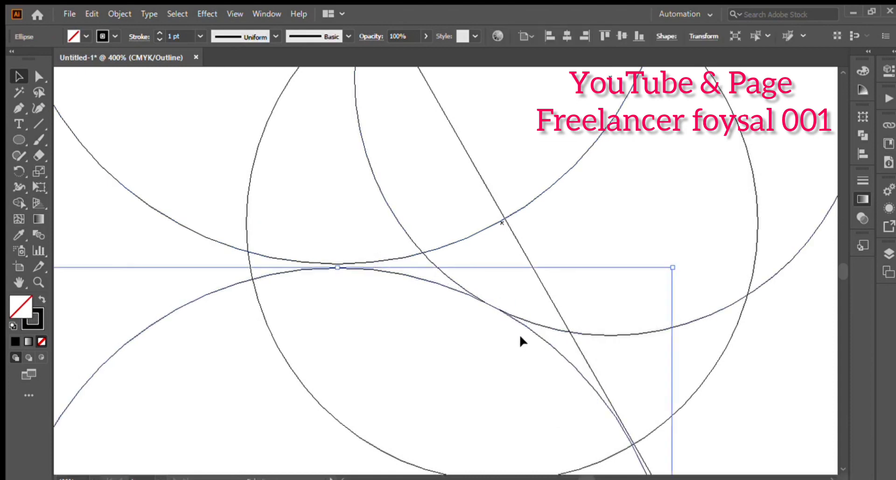
{"action": "left_click", "coordinate": [110, 247]}
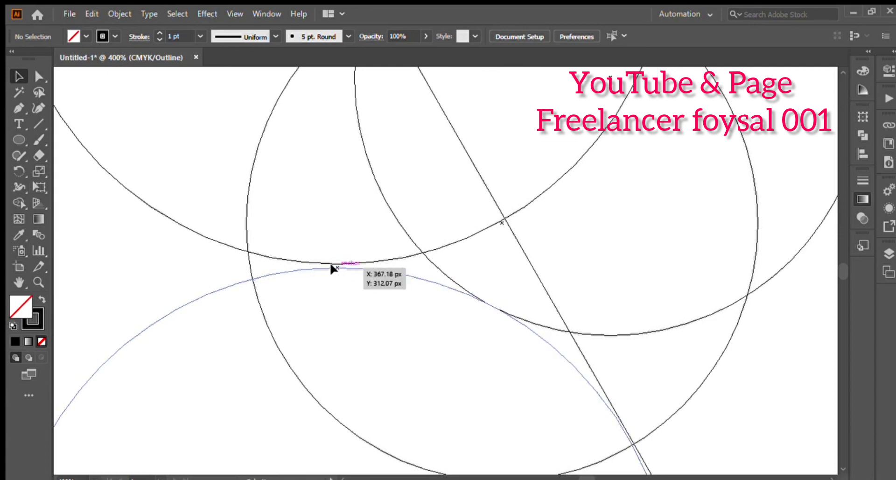
{"action": "left_click_drag", "start_coordinate": [333, 269], "coordinate": [331, 264]}
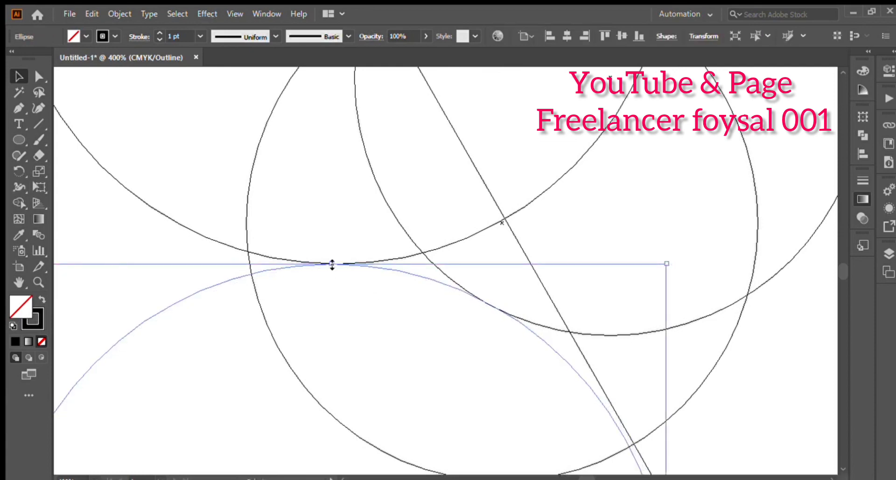
{"action": "left_click", "coordinate": [157, 226]}
- Switch the document from outline view back to preview
{"action": "scroll", "coordinate": [454, 245], "scroll_direction": "down", "scroll_amount": 2}
{"action": "scroll", "coordinate": [454, 247], "scroll_direction": "down", "scroll_amount": 2}
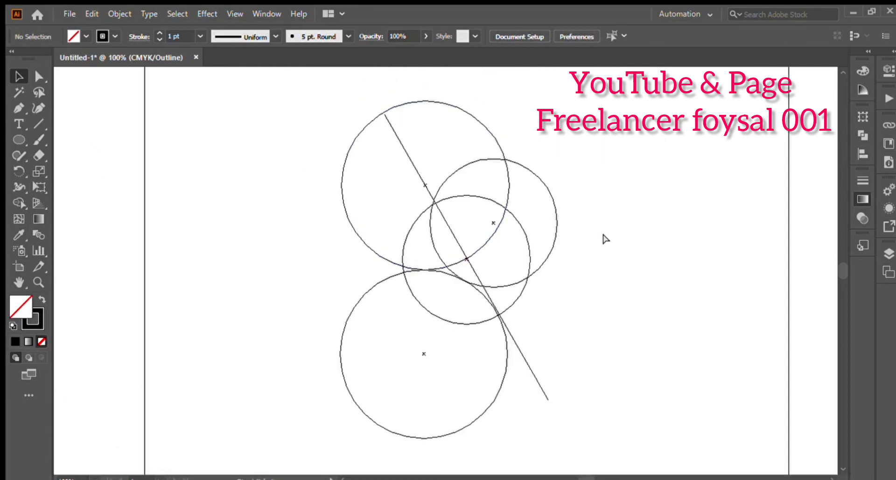
{"action": "key", "text": "ctrl+y"}
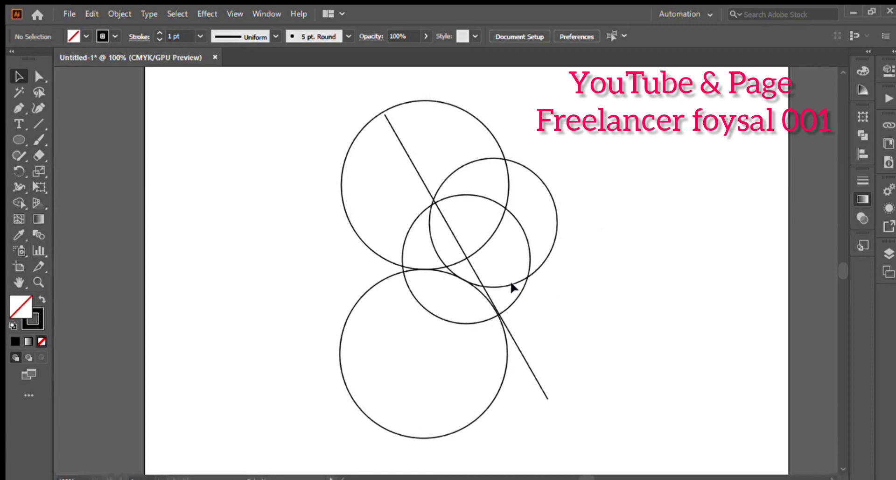
- Set the default fill to black and the stroke to none for use with the Shape Builder tool
{"action": "left_click_drag", "start_coordinate": [240, 113], "coordinate": [470, 272]}
{"action": "left_click", "coordinate": [19, 202]}
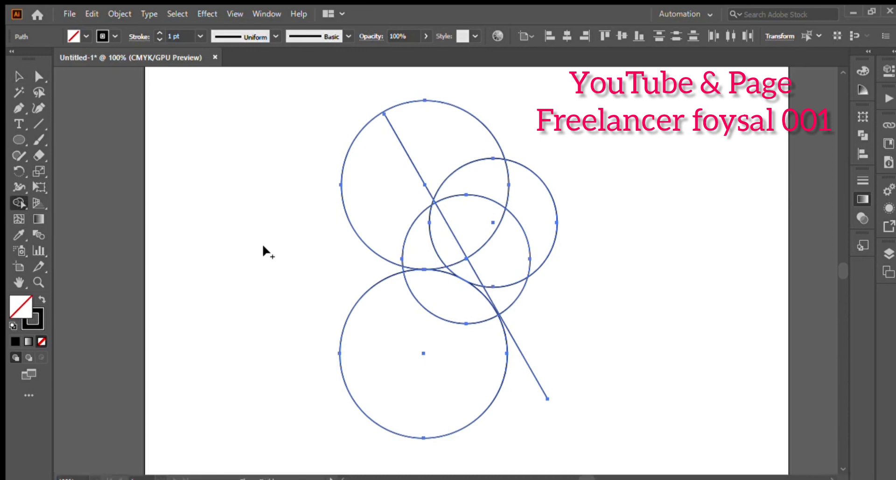
{"action": "left_click", "coordinate": [18, 75]}
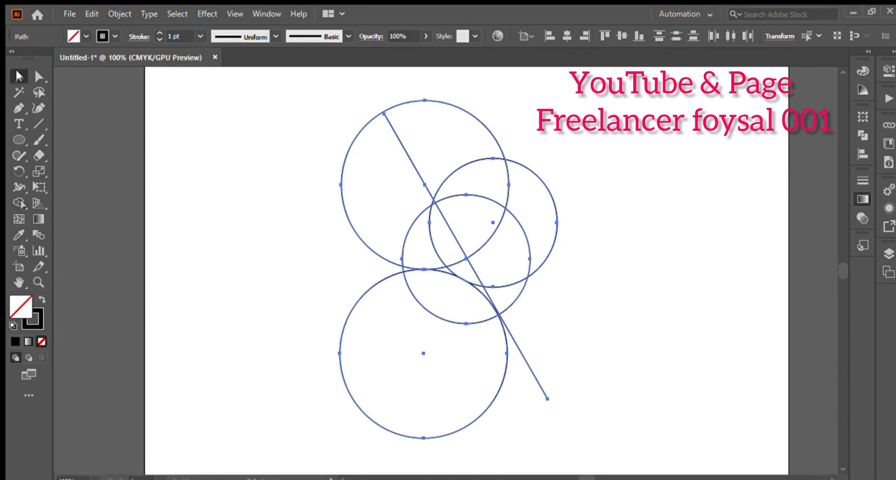
{"action": "left_click", "coordinate": [103, 105]}
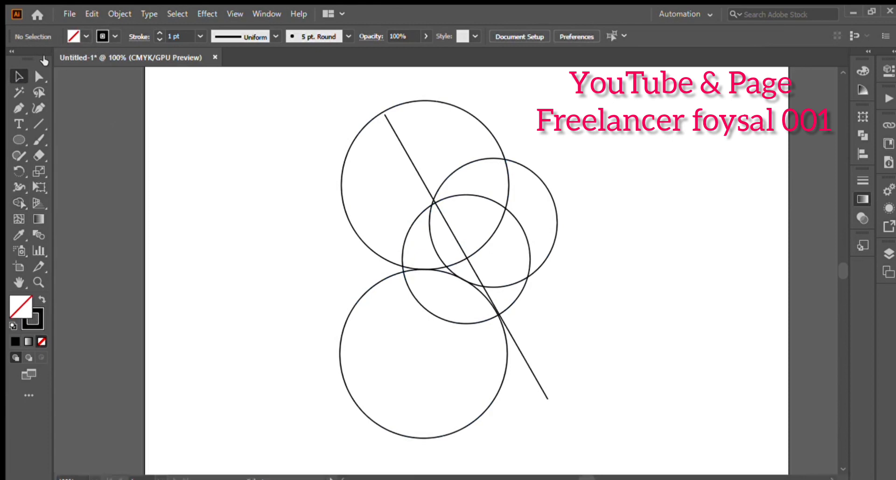
{"action": "left_click", "coordinate": [105, 36]}
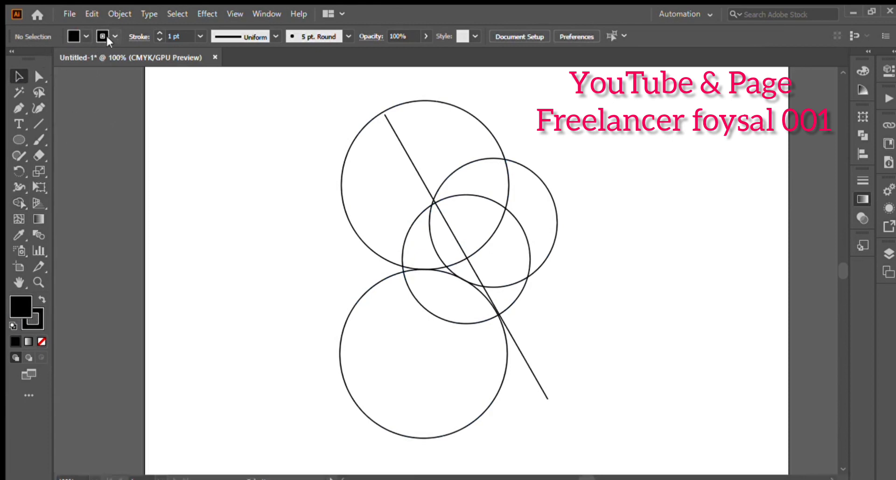
{"action": "left_click", "coordinate": [11, 62]}
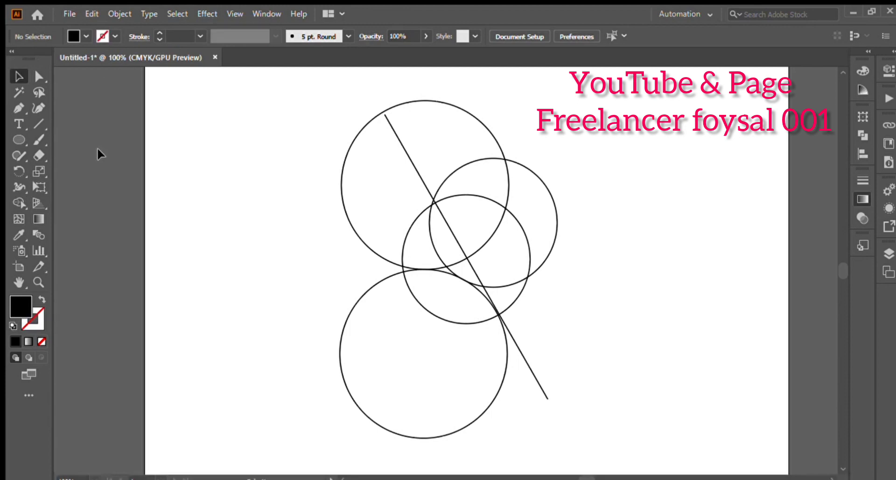
{"action": "left_click", "coordinate": [18, 202]}
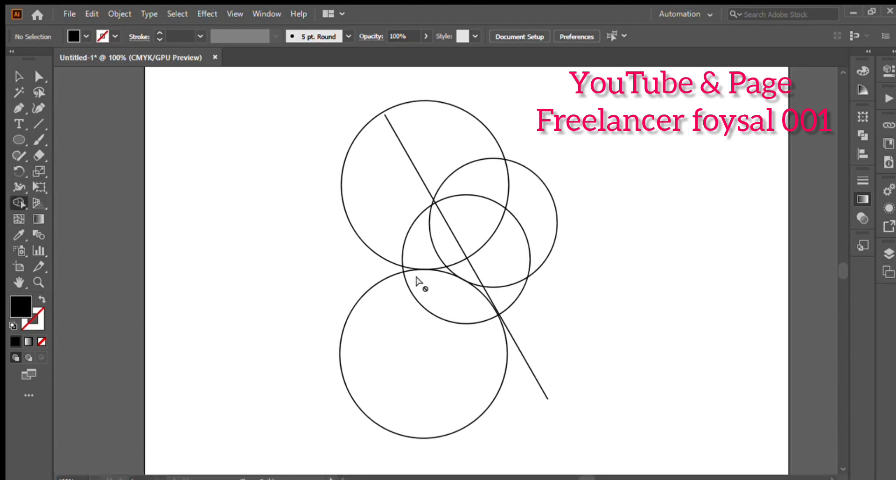
- Select all four circles and the guide line, remove their stroke and fill them black
{"action": "left_click", "coordinate": [19, 76]}
{"action": "left_click_drag", "start_coordinate": [275, 113], "coordinate": [540, 350]}
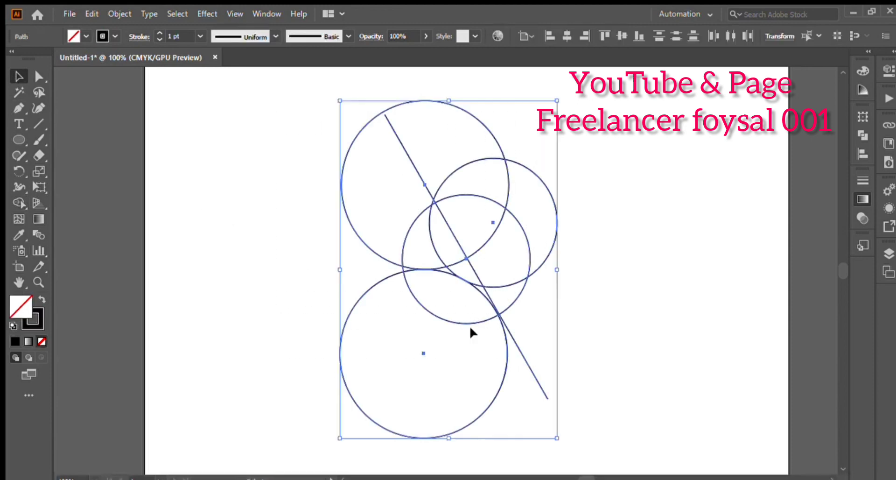
{"action": "left_click", "coordinate": [111, 30]}
{"action": "left_click", "coordinate": [15, 57]}
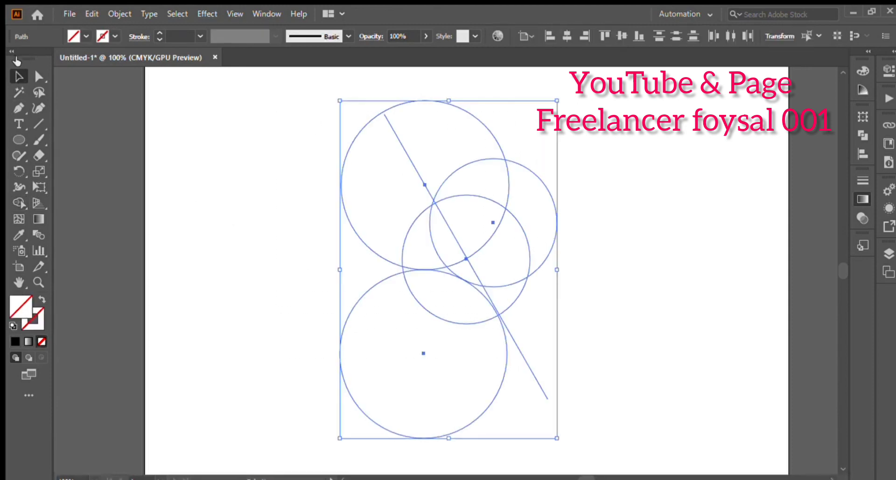
{"action": "left_click", "coordinate": [43, 62]}
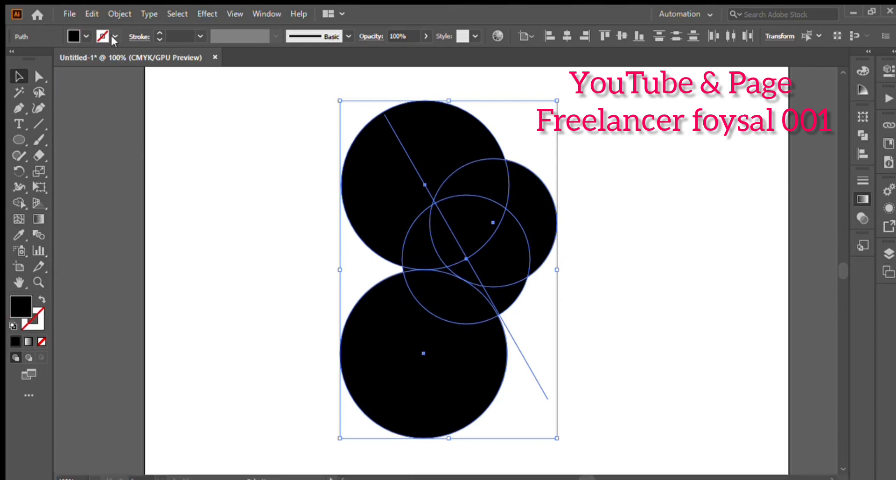
- Undo the black fill and stroke removal on the circles and the guide line
{"action": "key", "text": "ctrl+shift+b"}
{"action": "key", "text": "shift+x"}
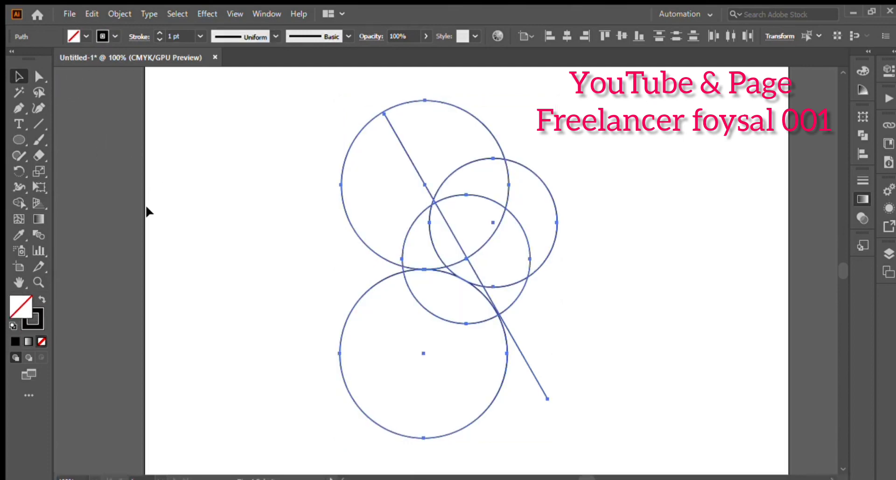
{"action": "key", "text": "ctrl+shift+b"}
{"action": "left_click", "coordinate": [176, 202]}
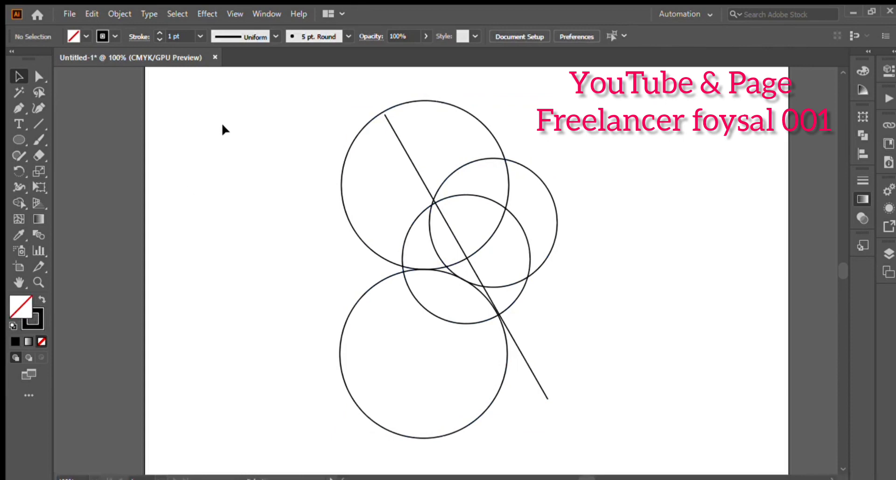
{"action": "left_click_drag", "start_coordinate": [224, 129], "coordinate": [593, 387]}
{"action": "left_click", "coordinate": [292, 231]}
- Extend the upper end of the slanted guide line slightly beyond the upper large circle's edge
{"action": "left_click", "coordinate": [404, 148]}
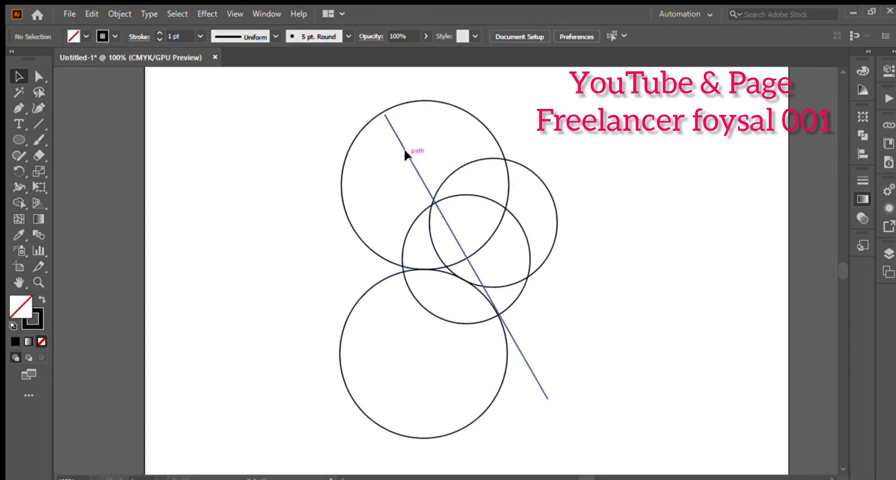
{"action": "scroll", "coordinate": [382, 120], "scroll_direction": "up", "scroll_amount": 3}
{"action": "left_click", "coordinate": [39, 76]}
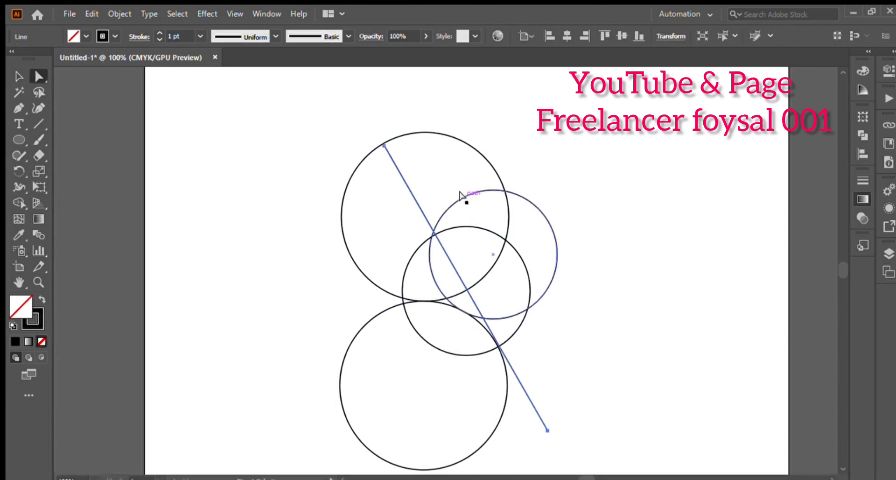
{"action": "left_click_drag", "start_coordinate": [383, 143], "coordinate": [376, 135]}
{"action": "left_click", "coordinate": [154, 157]}
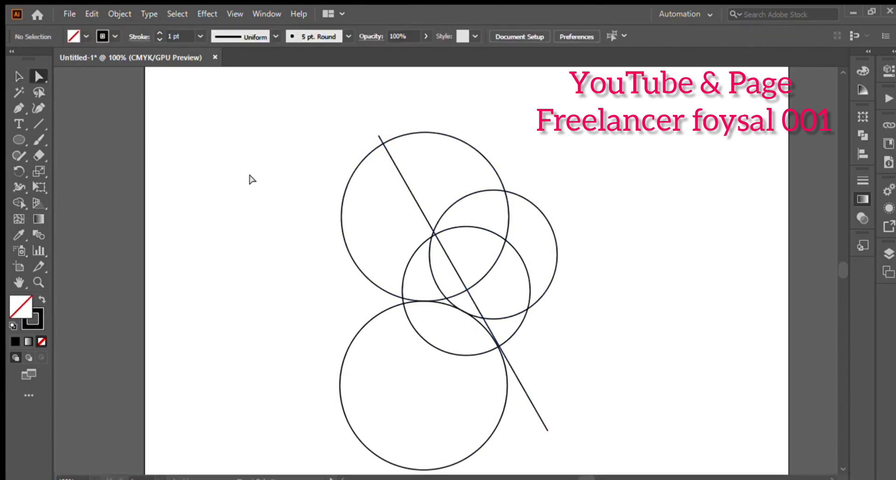
- Try to adjust the lower large circle's path where it crosses the guide line using the Direct Selection tool
{"action": "scroll", "coordinate": [255, 182], "scroll_direction": "down", "scroll_amount": 2}
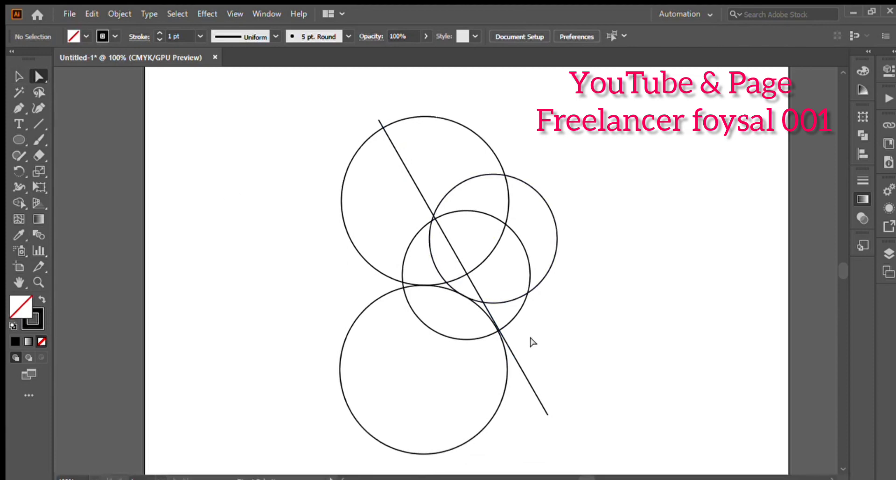
{"action": "scroll", "coordinate": [515, 333], "scroll_direction": "up", "scroll_amount": 2}
{"action": "scroll", "coordinate": [504, 321], "scroll_direction": "up", "scroll_amount": 2}
{"action": "scroll", "coordinate": [504, 321], "scroll_direction": "down", "scroll_amount": 2}
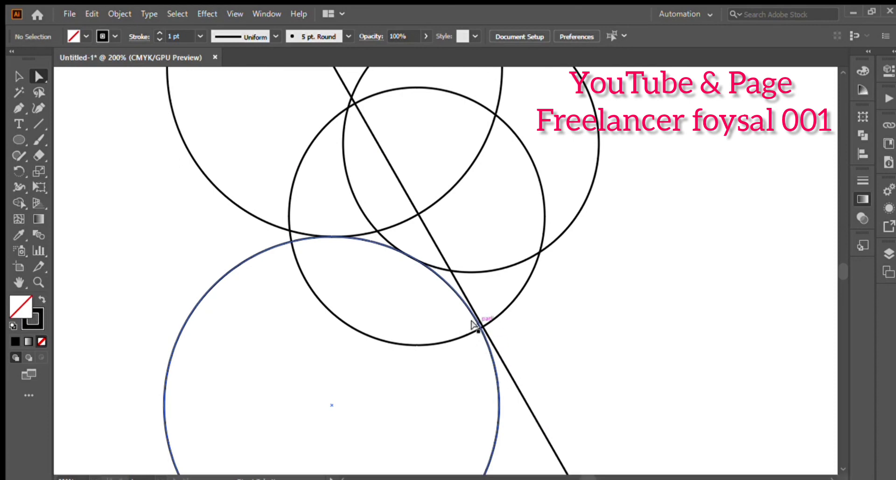
{"action": "left_click", "coordinate": [466, 307]}
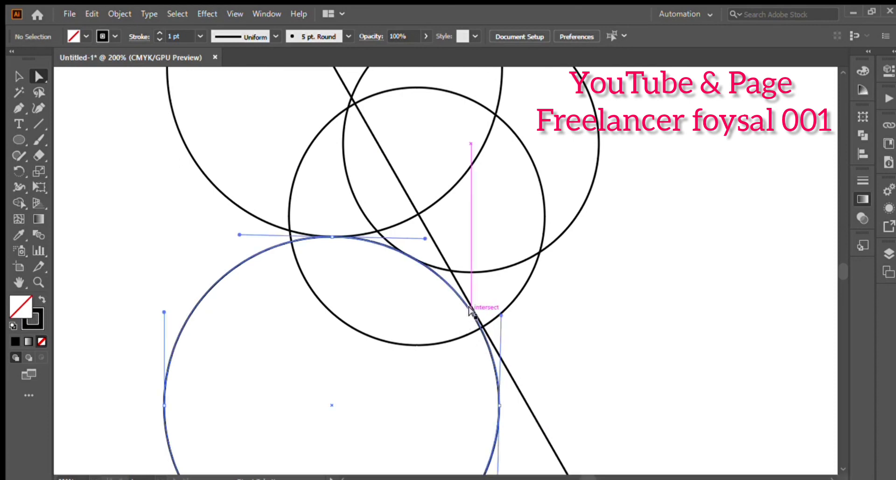
{"action": "left_click", "coordinate": [471, 311]}
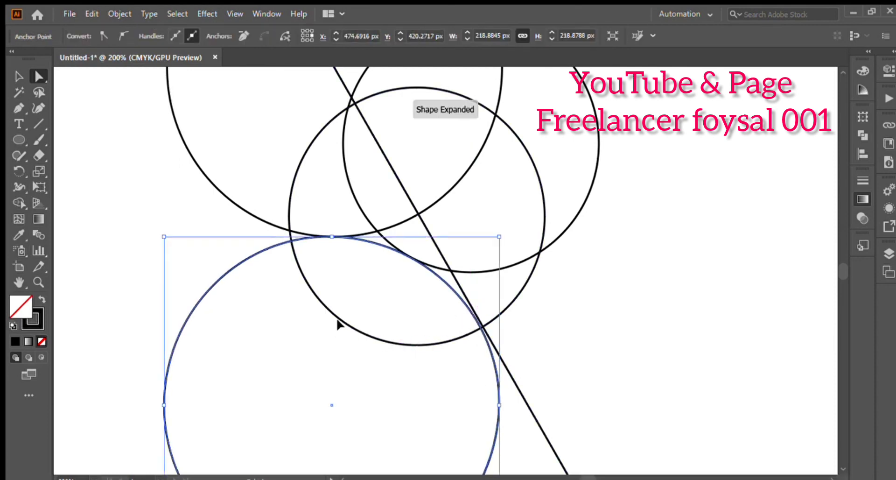
- Move the whole lower large circle slightly to the right until its edge just meets the guide line
{"action": "left_click", "coordinate": [18, 77]}
{"action": "left_click", "coordinate": [108, 191]}
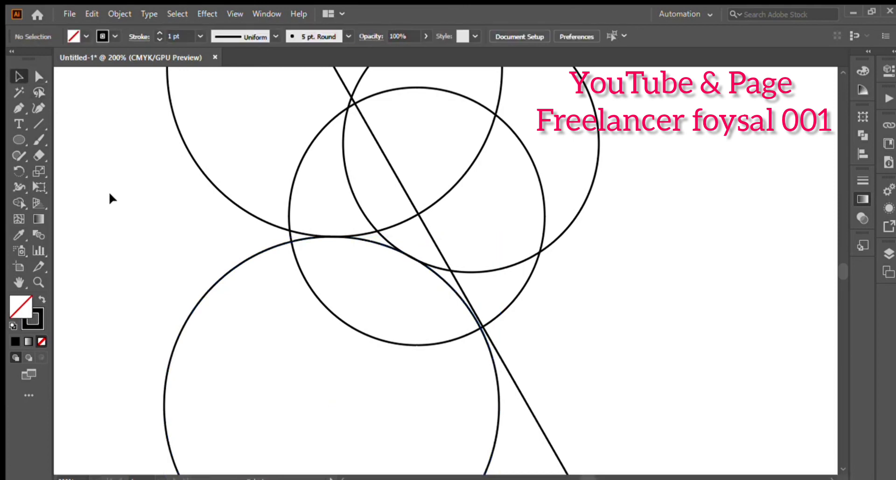
{"action": "left_click", "coordinate": [485, 345]}
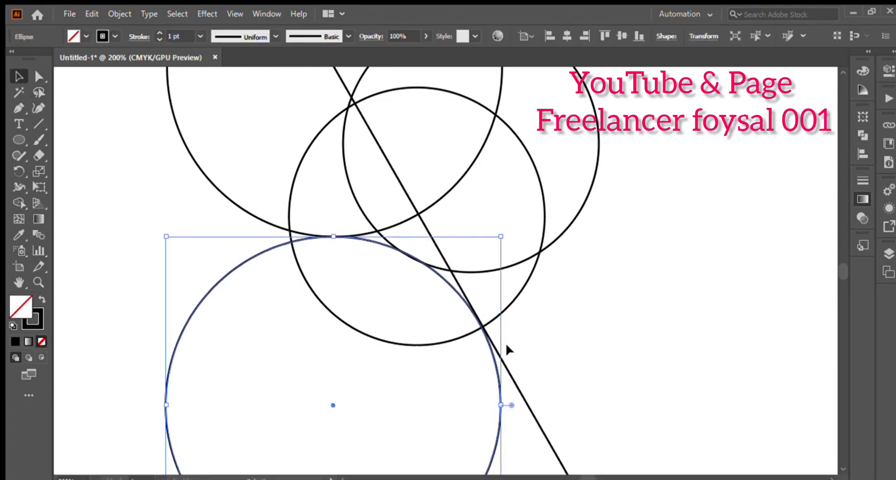
{"action": "left_click", "coordinate": [540, 341]}
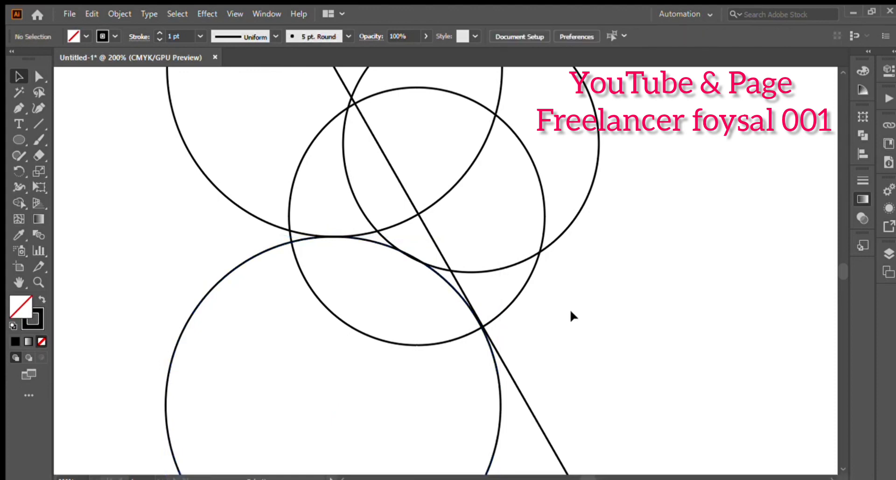
- Set a black fill and no stroke for the Shape Builder tool with nothing selected
{"action": "scroll", "coordinate": [564, 300], "scroll_direction": "up", "scroll_amount": 2}
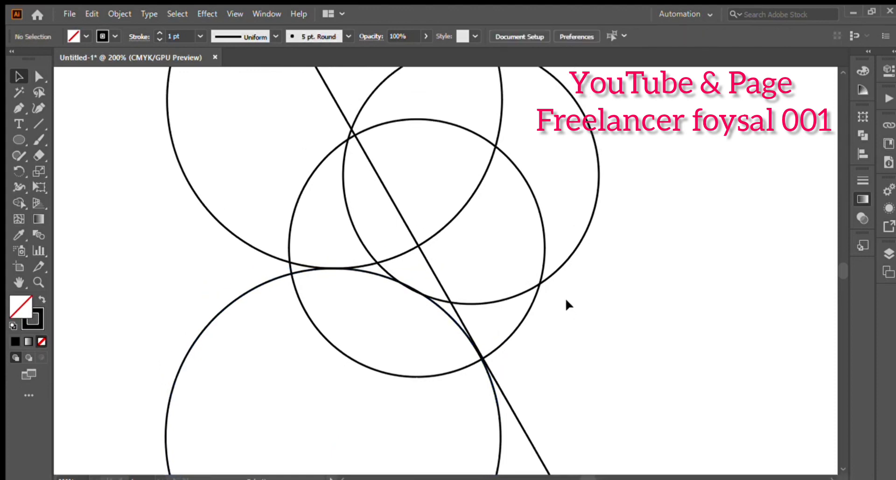
{"action": "scroll", "coordinate": [365, 241], "scroll_direction": "down", "scroll_amount": 2}
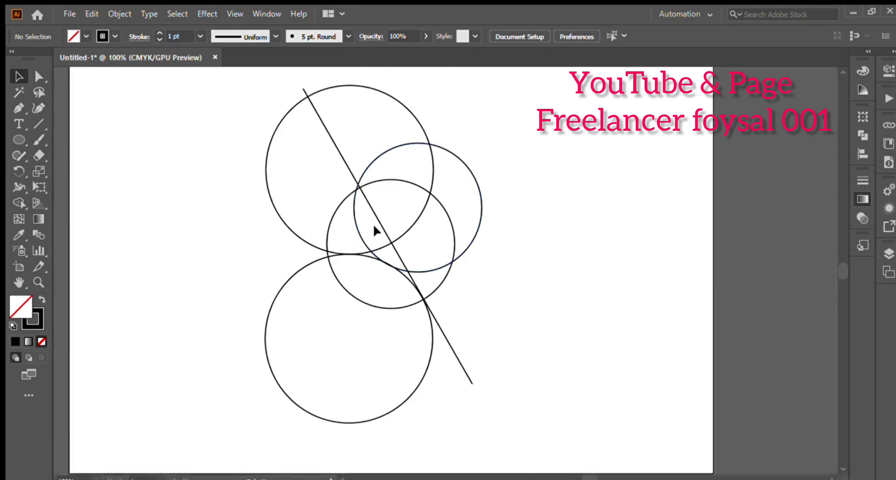
{"action": "scroll", "coordinate": [374, 226], "scroll_direction": "up", "scroll_amount": 1}
{"action": "left_click", "coordinate": [17, 201]}
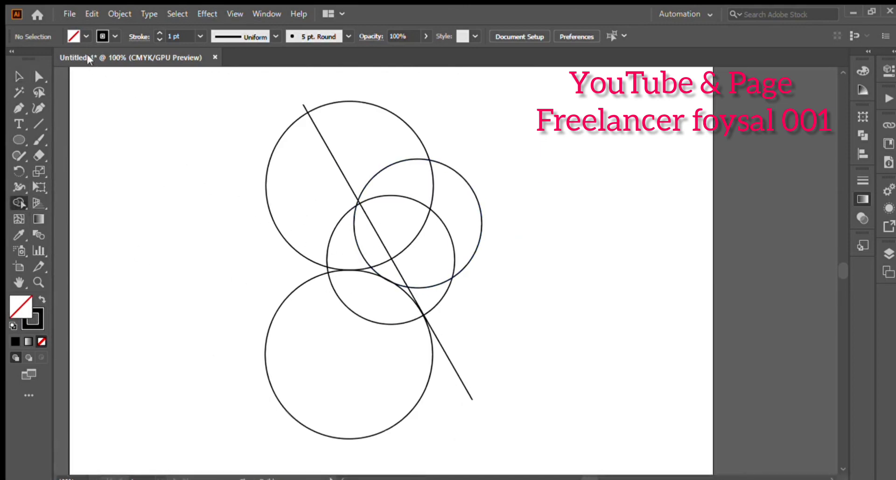
{"action": "left_click", "coordinate": [81, 34]}
{"action": "left_click", "coordinate": [41, 56]}
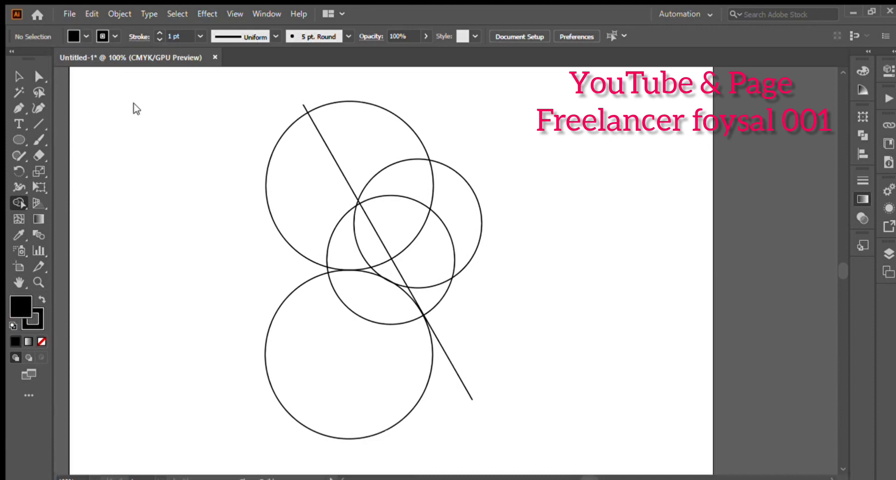
{"action": "left_click", "coordinate": [112, 34]}
{"action": "left_click", "coordinate": [13, 56]}
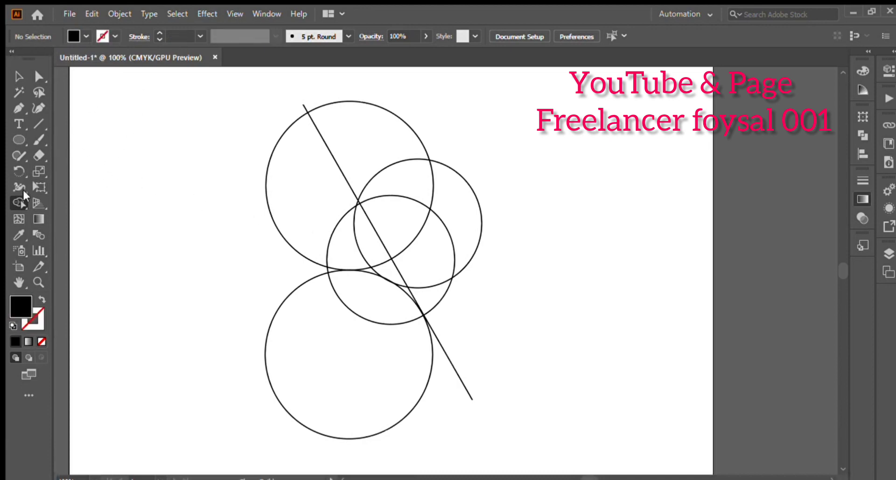
- Select all four circles and the guide line and try a black fill on them
{"action": "left_click", "coordinate": [13, 76]}
{"action": "left_click_drag", "start_coordinate": [166, 142], "coordinate": [523, 394]}
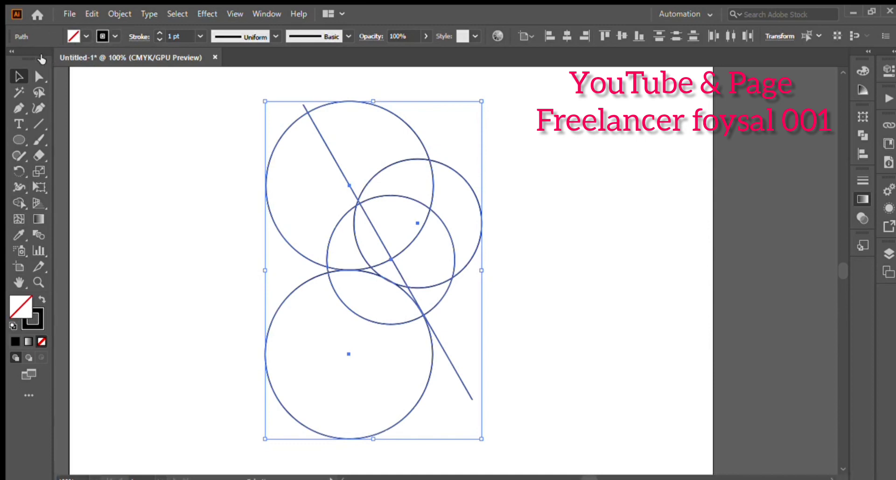
{"action": "key", "text": "comma"}
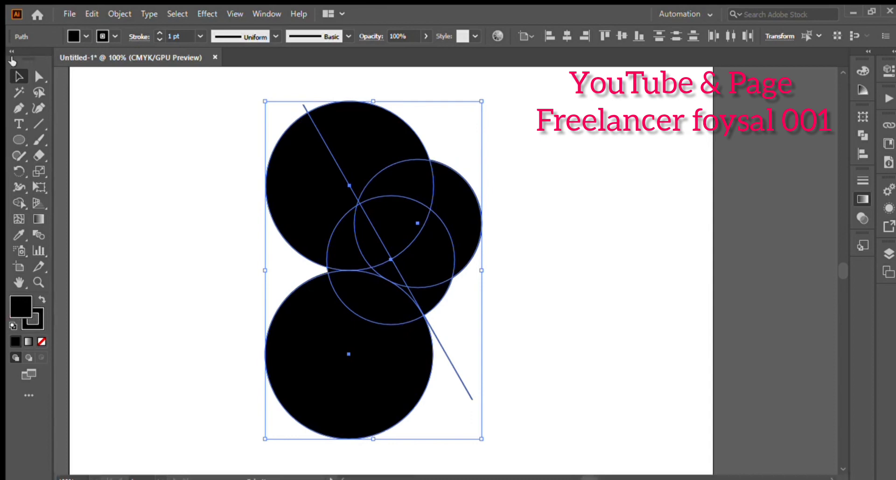
{"action": "key", "text": "slash"}
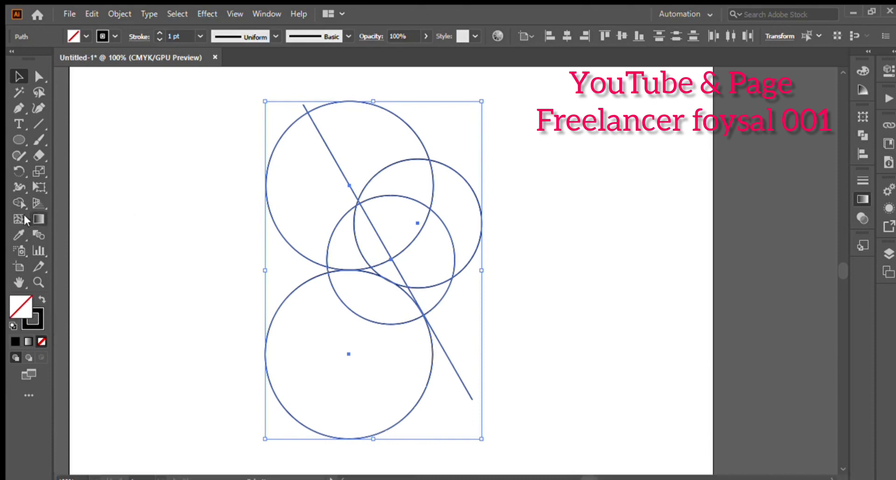
- With Shape Builder, black fill and no stroke, merge the middle circle's lower regions into a wave shape and its upper regions into a leaf shape
{"action": "left_click", "coordinate": [18, 202]}
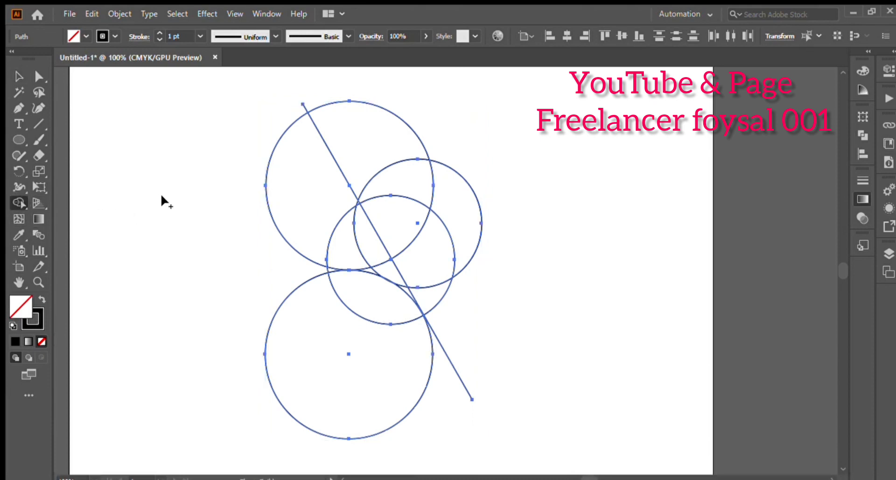
{"action": "left_click", "coordinate": [41, 298]}
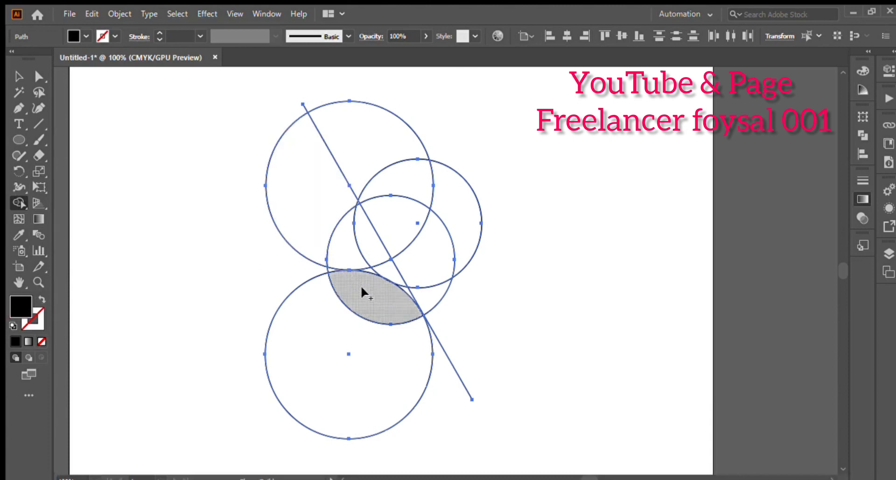
{"action": "left_click_drag", "start_coordinate": [362, 288], "coordinate": [418, 288]}
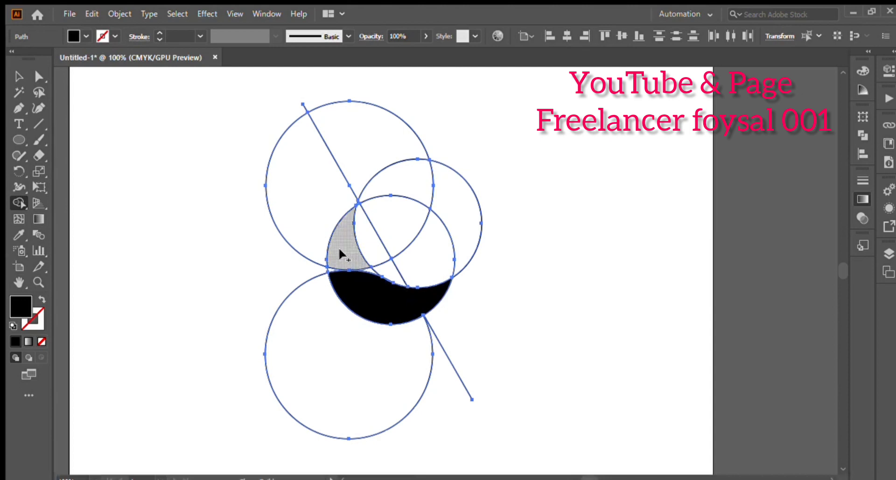
{"action": "left_click_drag", "start_coordinate": [340, 254], "coordinate": [398, 217]}
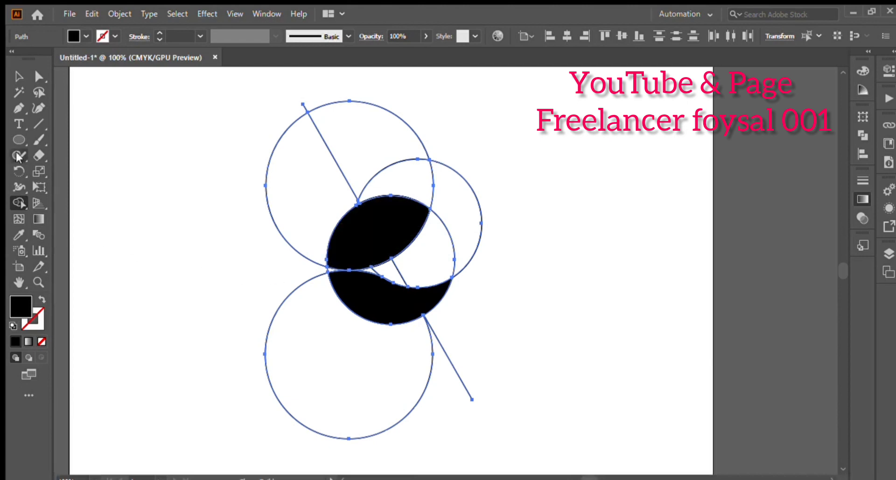
- Move the black leaf and wave shapes together to the empty area left of the construction circles
{"action": "left_click", "coordinate": [16, 74]}
{"action": "left_click", "coordinate": [105, 130]}
{"action": "left_click", "coordinate": [366, 243]}
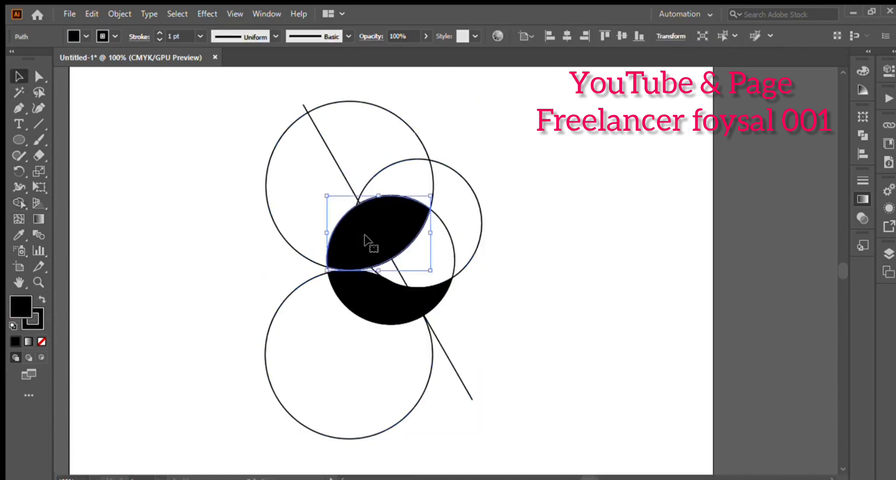
{"action": "left_click", "coordinate": [381, 302], "text": "shift"}
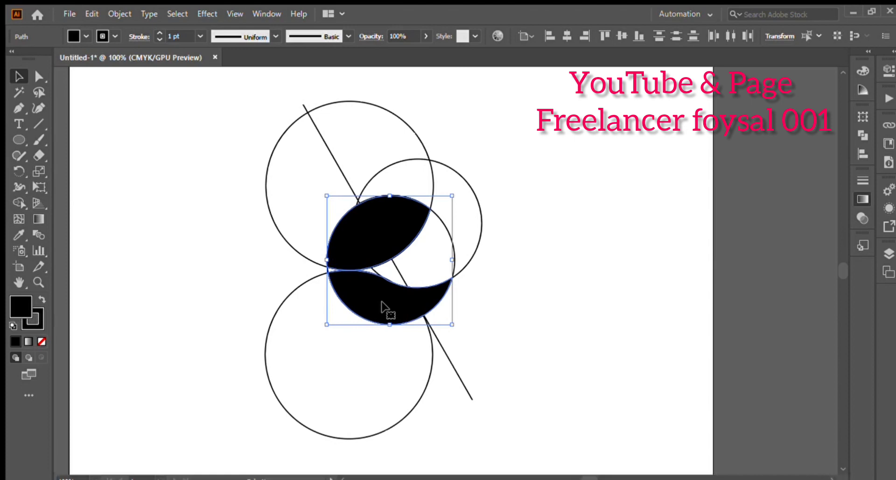
{"action": "left_click_drag", "start_coordinate": [381, 302], "coordinate": [154, 275]}
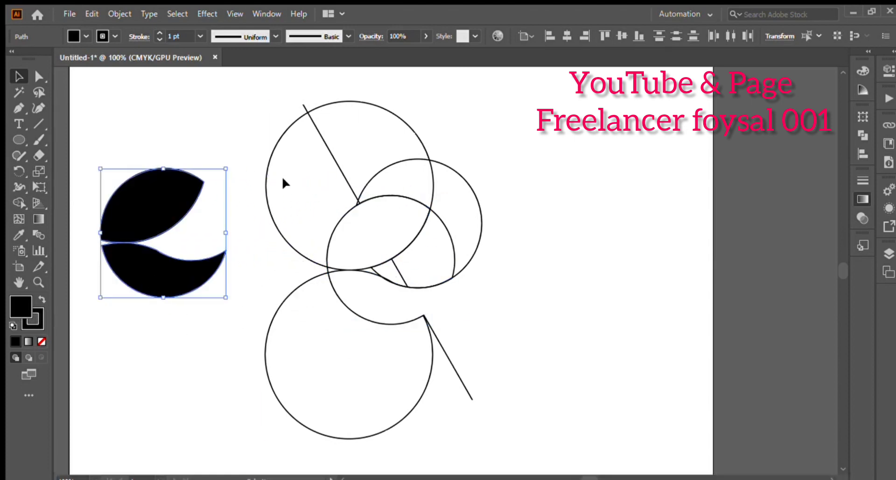
- Delete the leftover construction circles and guide line segments, and move the two black shapes back toward the artboard's centre
{"action": "left_click_drag", "start_coordinate": [253, 138], "coordinate": [481, 399]}
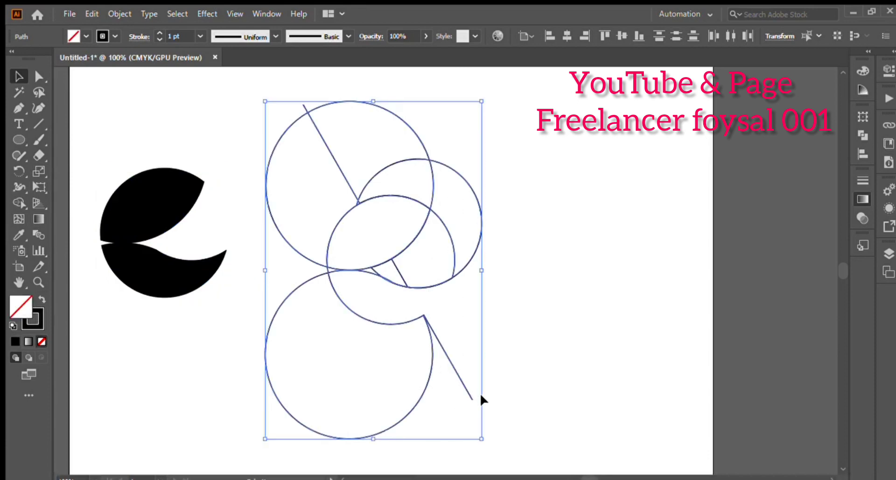
{"action": "key", "text": "Delete"}
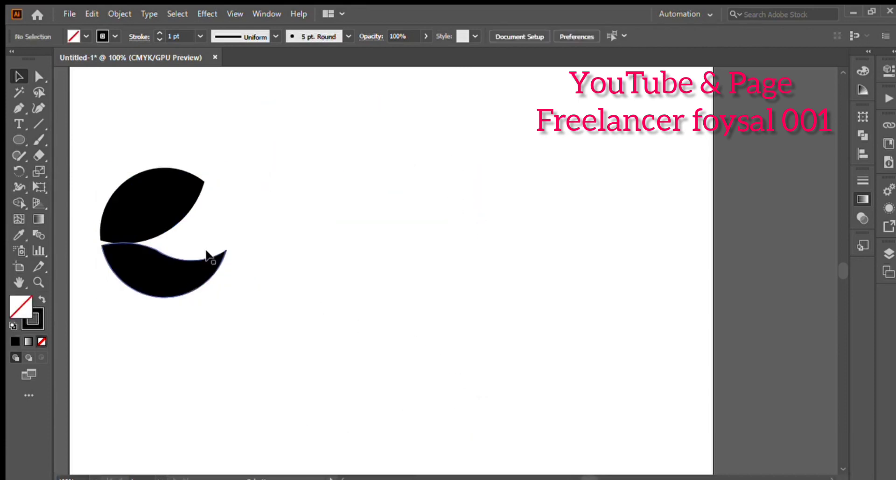
{"action": "left_click", "coordinate": [136, 219]}
{"action": "left_click_drag", "start_coordinate": [136, 219], "coordinate": [264, 230]}
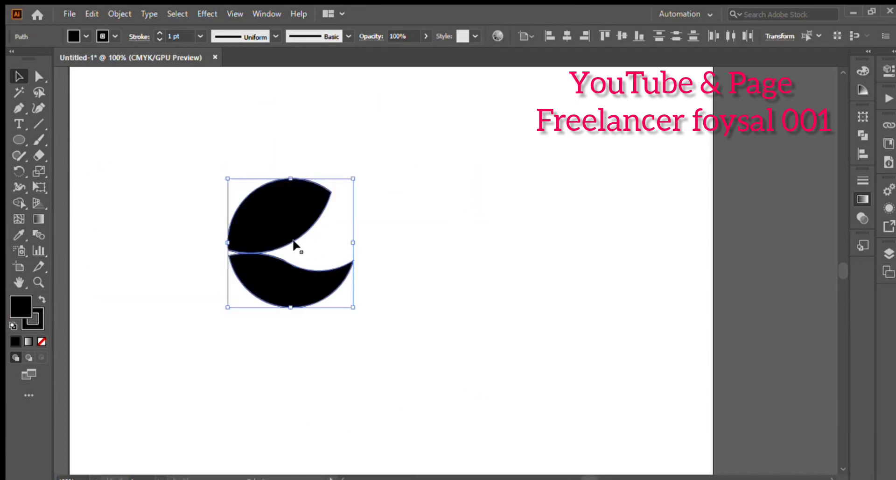
{"action": "left_click", "coordinate": [554, 336]}
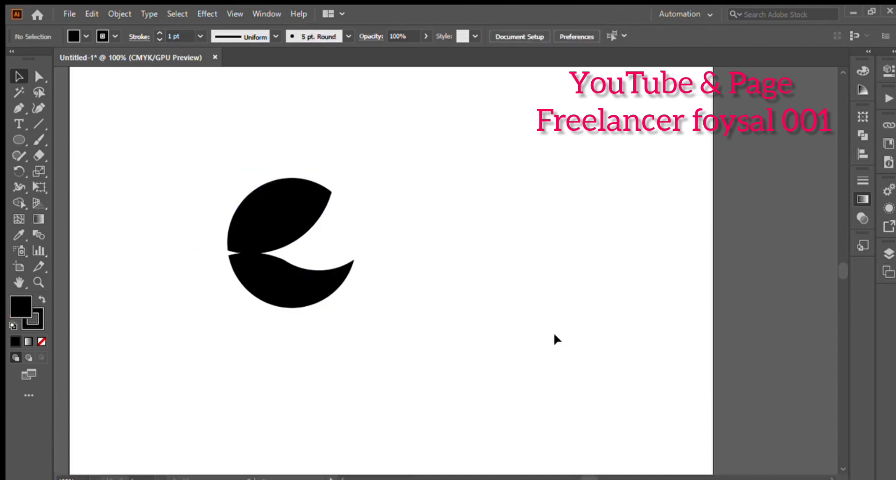
- Give the upper leaf shape a red fill and no stroke
{"action": "left_click", "coordinate": [278, 212]}
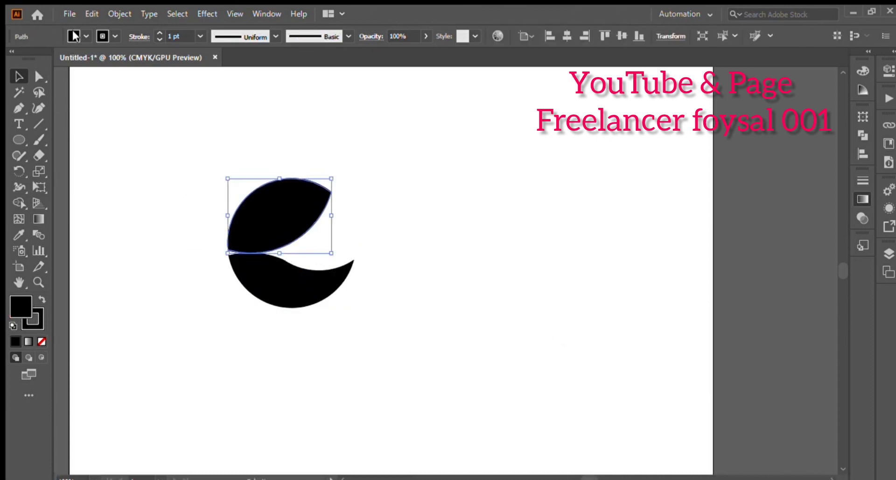
{"action": "left_click", "coordinate": [12, 57]}
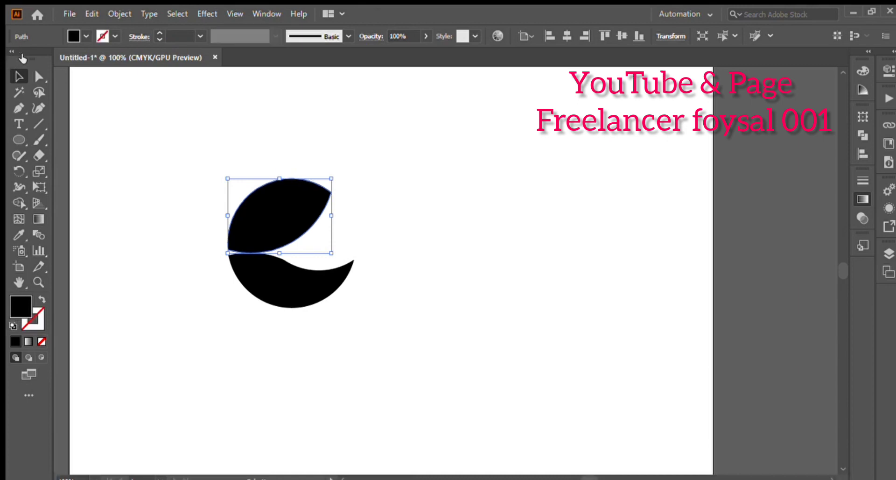
{"action": "left_click", "coordinate": [107, 54]}
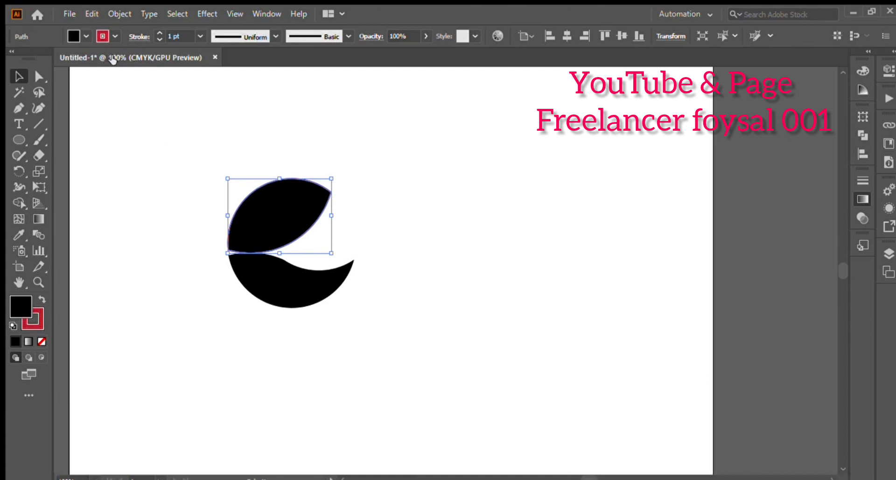
{"action": "left_click", "coordinate": [11, 58]}
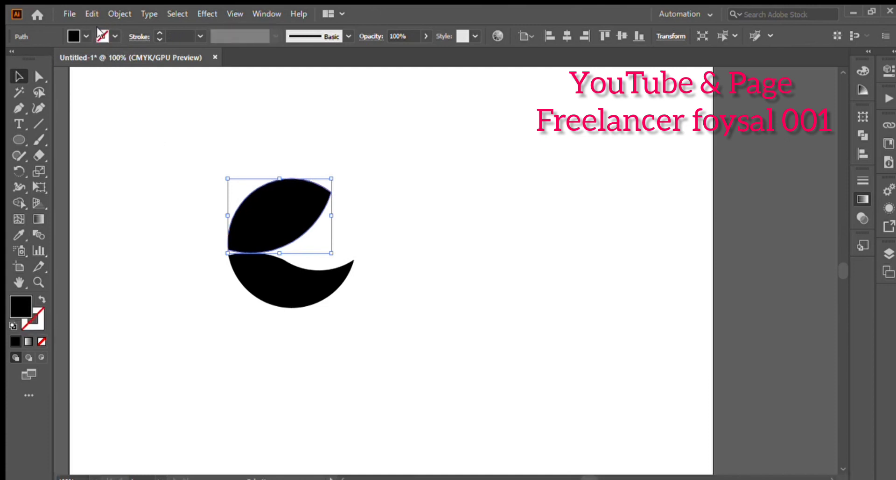
{"action": "left_click", "coordinate": [101, 51]}
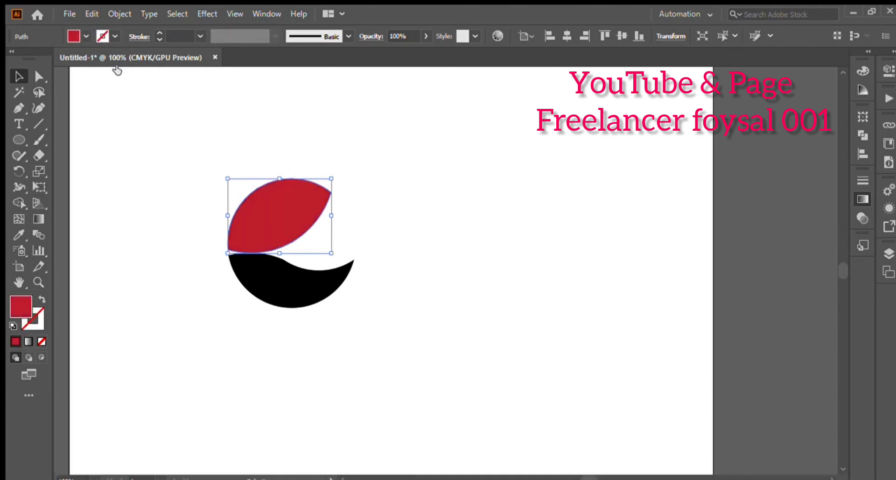
- Give the lower wave shape a dark navy blue fill and no stroke
{"action": "left_click", "coordinate": [283, 286]}
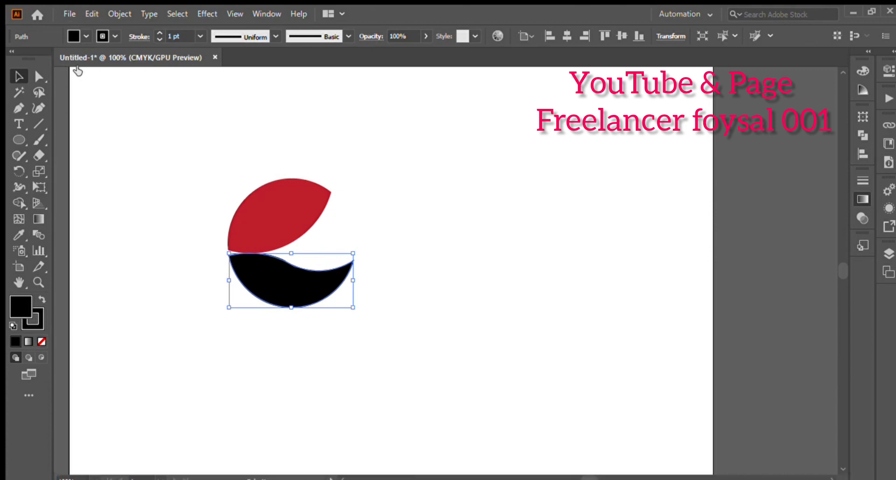
{"action": "left_click", "coordinate": [125, 69]}
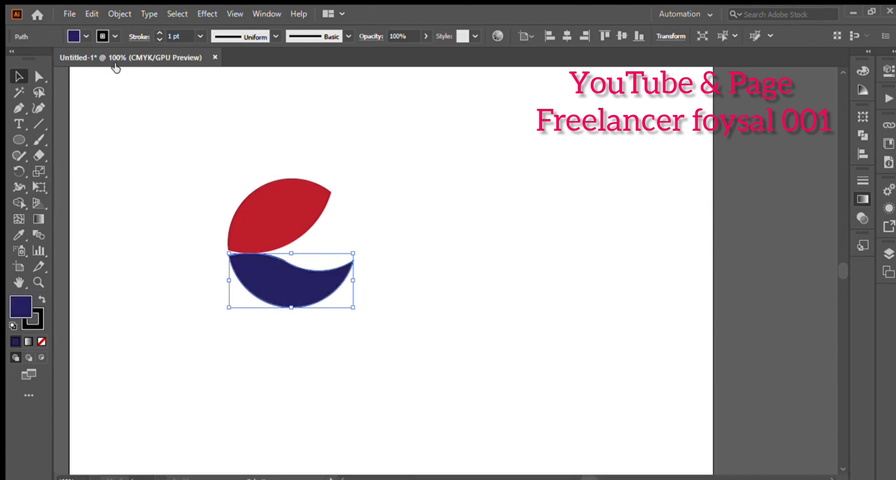
{"action": "left_click", "coordinate": [114, 66]}
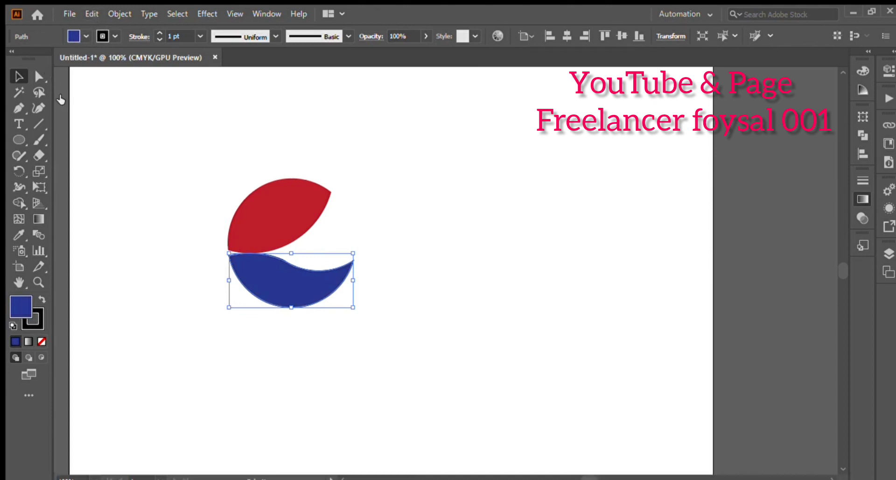
{"action": "left_click", "coordinate": [127, 66]}
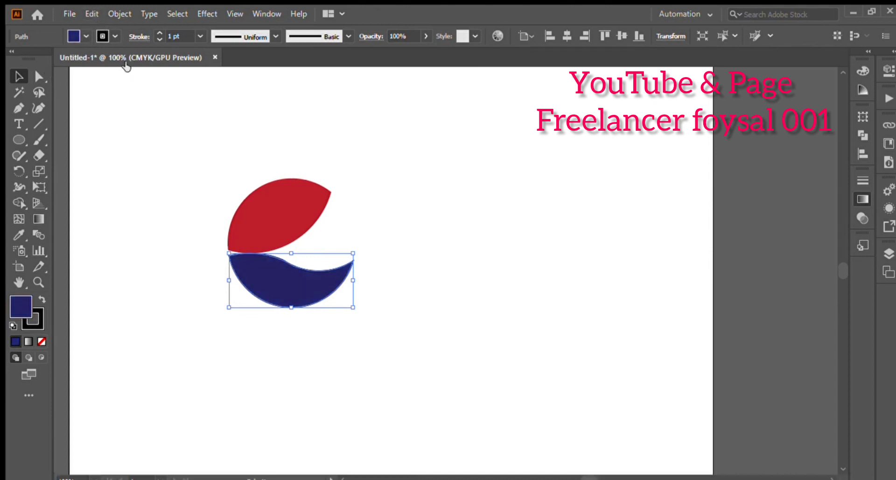
{"action": "left_click", "coordinate": [113, 35]}
{"action": "left_click", "coordinate": [14, 61]}
{"action": "left_click", "coordinate": [104, 156]}
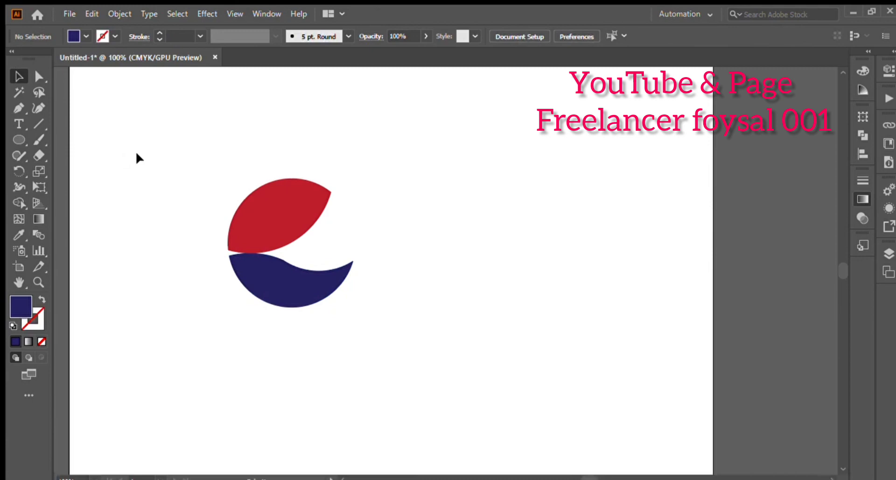
{"action": "scroll", "coordinate": [132, 141], "scroll_direction": "up", "scroll_amount": 1}
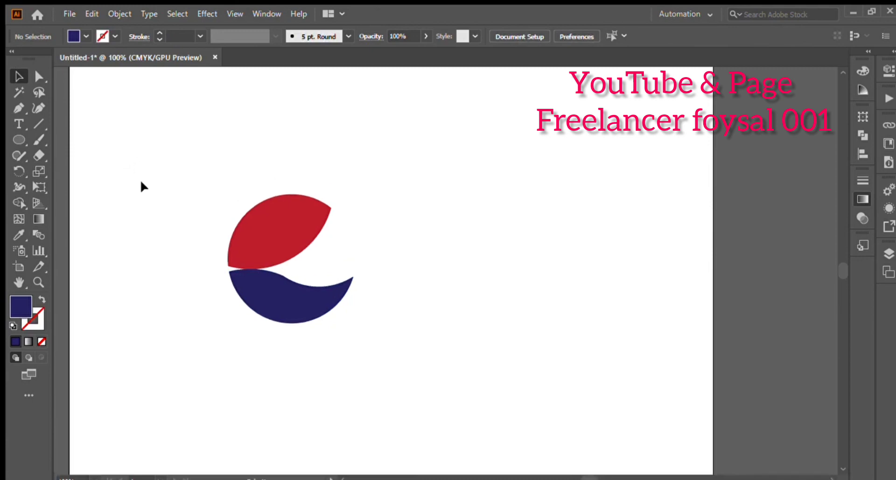
{"action": "left_click_drag", "start_coordinate": [141, 185], "coordinate": [420, 350]}
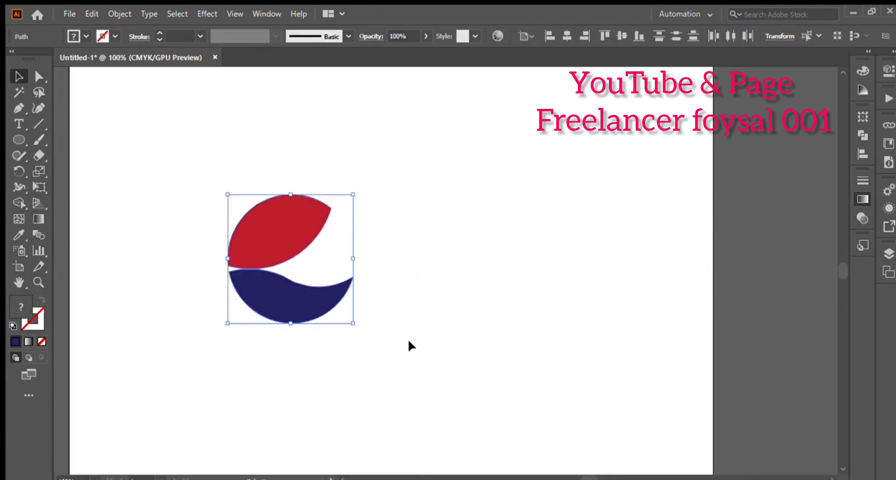
{"action": "scroll", "coordinate": [435, 314], "scroll_direction": "up", "scroll_amount": 1}
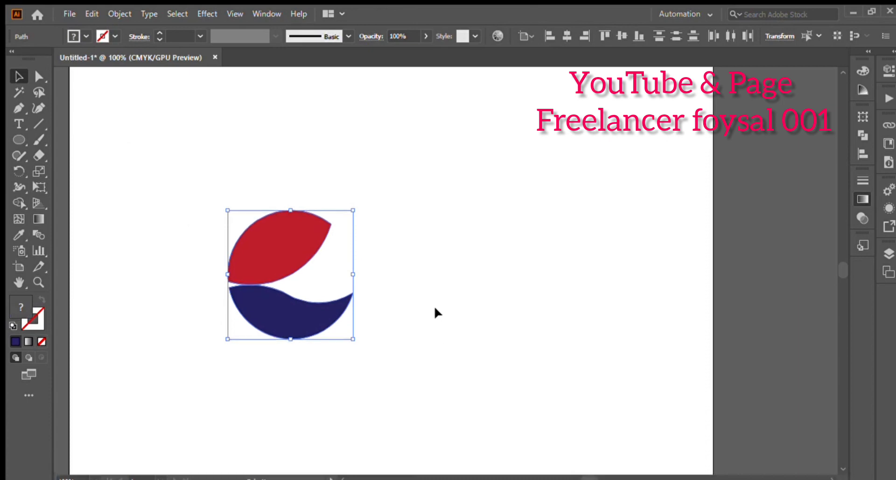
{"action": "left_click", "coordinate": [409, 295]}
{"action": "scroll", "coordinate": [399, 293], "scroll_direction": "down", "scroll_amount": 2}
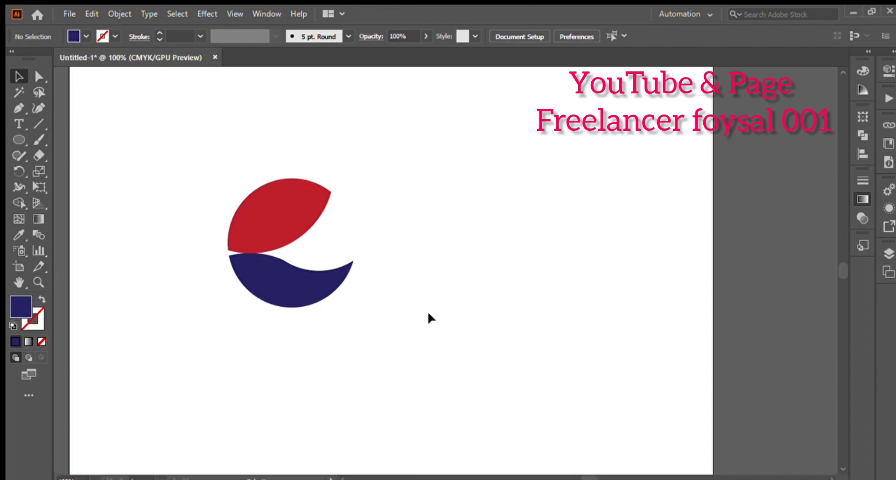
{"action": "scroll", "coordinate": [166, 159], "scroll_direction": "up", "scroll_amount": 2}
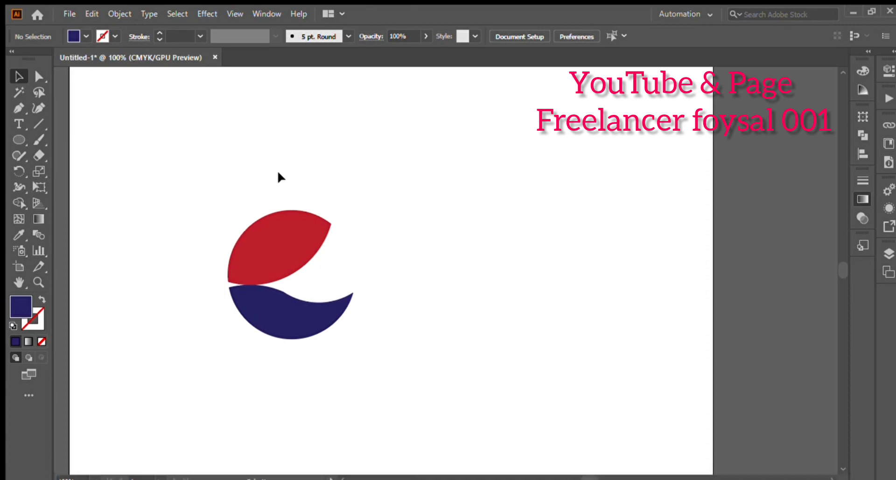
{"action": "scroll", "coordinate": [363, 261], "scroll_direction": "down", "scroll_amount": 1}
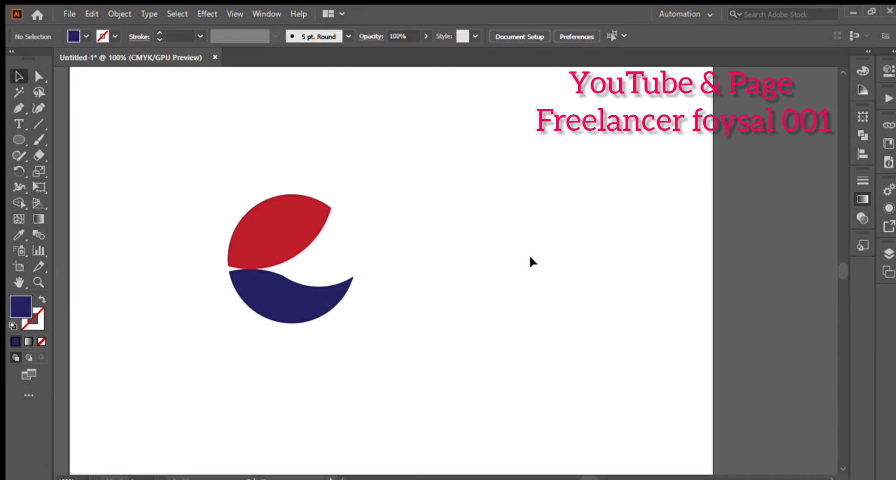
- Rotate the red leaf and navy wave shapes together about 30 degrees counterclockwise
{"action": "scroll", "coordinate": [361, 270], "scroll_direction": "down", "scroll_amount": 3}
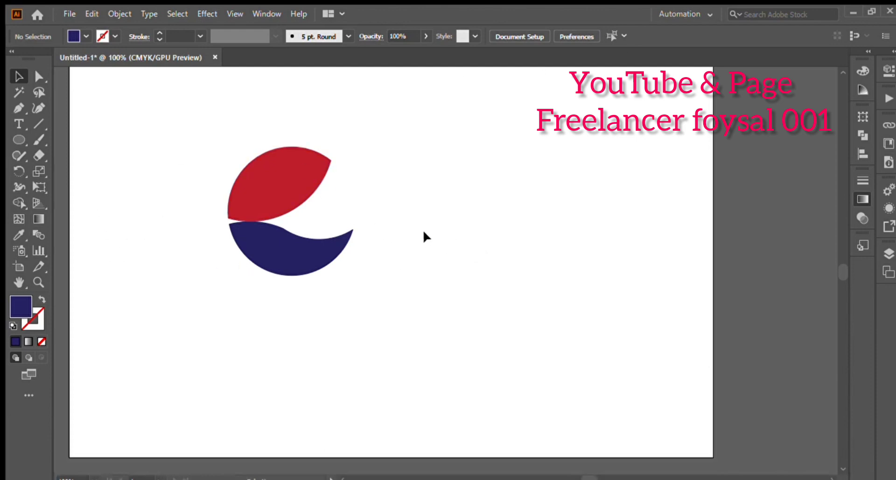
{"action": "left_click_drag", "start_coordinate": [201, 153], "coordinate": [379, 247]}
{"action": "left_click", "coordinate": [421, 267]}
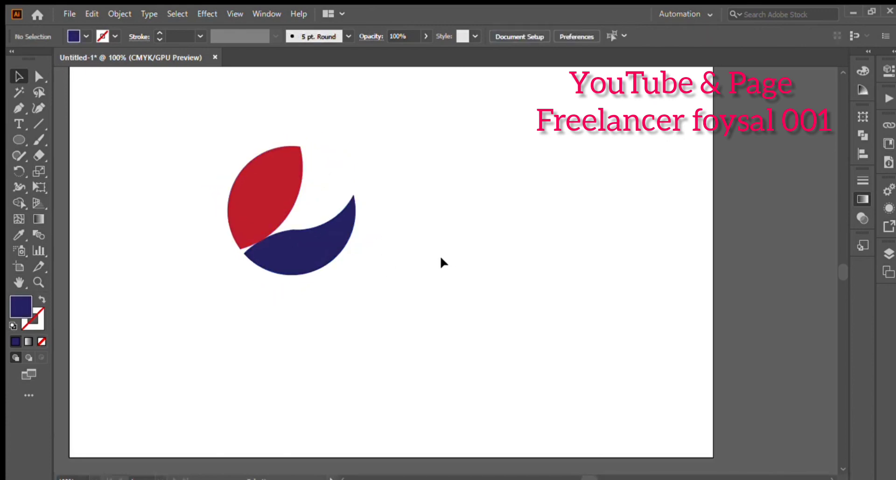
{"action": "scroll", "coordinate": [434, 227], "scroll_direction": "up", "scroll_amount": 1}
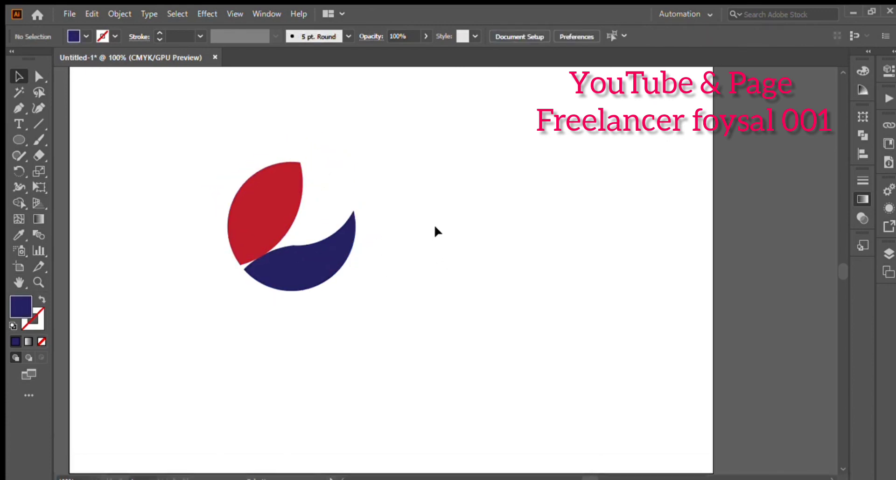
- Move the navy wave shape slightly away from the red leaf to open a gap between them
{"action": "left_click", "coordinate": [289, 269]}
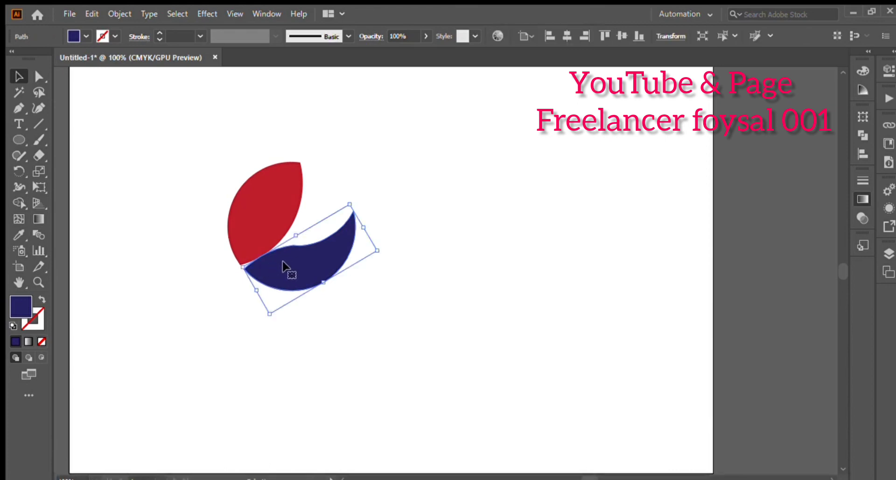
{"action": "scroll", "coordinate": [296, 224], "scroll_direction": "up", "scroll_amount": 2}
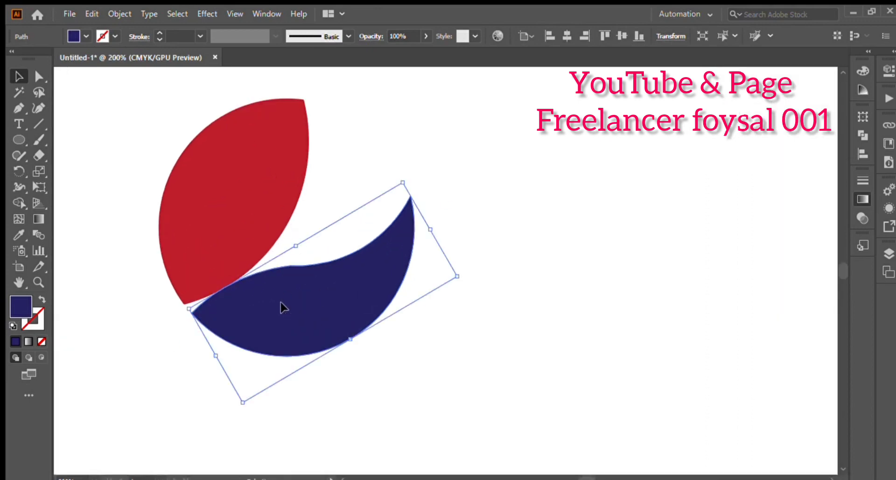
{"action": "left_click_drag", "start_coordinate": [282, 306], "coordinate": [299, 311]}
- Adjust the anchor points and handles along the navy shape's upper edge, near its pointed left end, with the Direct Selection tool
{"action": "left_click", "coordinate": [38, 76]}
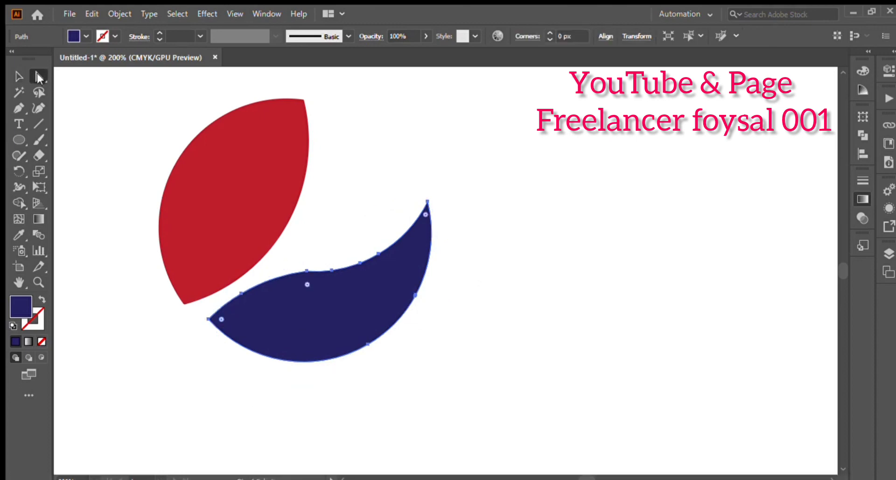
{"action": "left_click", "coordinate": [307, 272]}
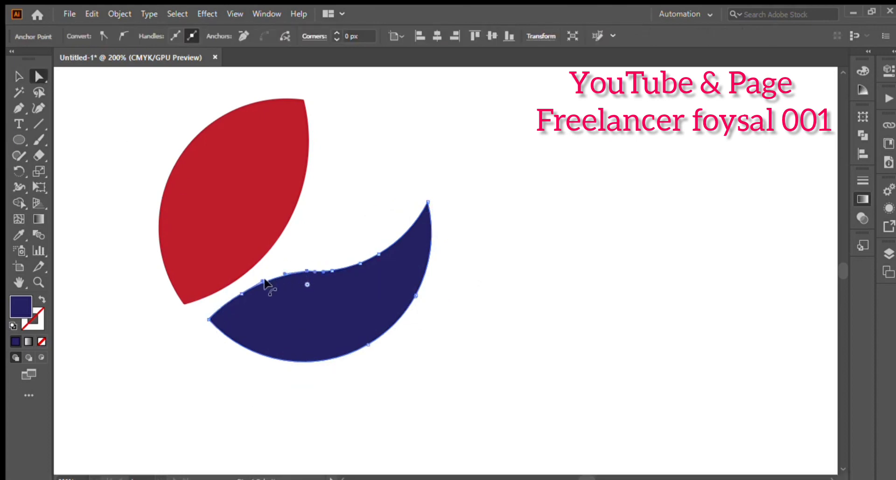
{"action": "left_click", "coordinate": [261, 282]}
{"action": "left_click", "coordinate": [266, 289]}
{"action": "left_click", "coordinate": [241, 294]}
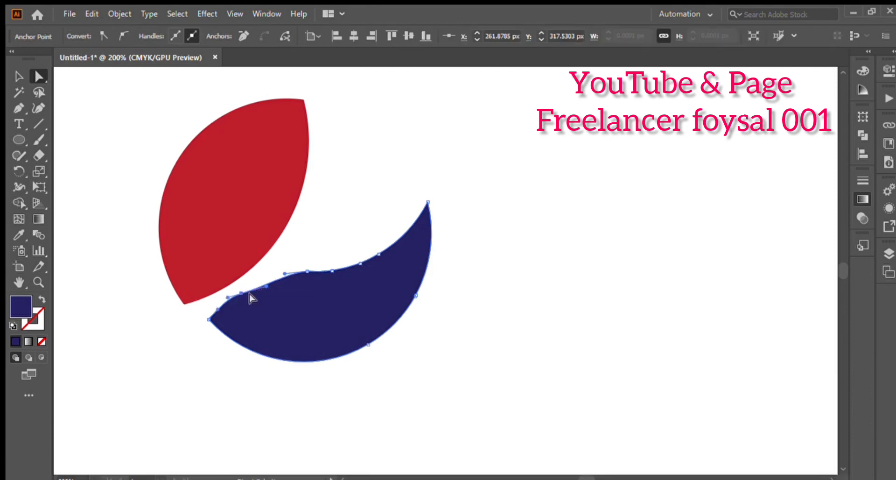
{"action": "left_click_drag", "start_coordinate": [227, 296], "coordinate": [228, 300]}
{"action": "left_click", "coordinate": [306, 241]}
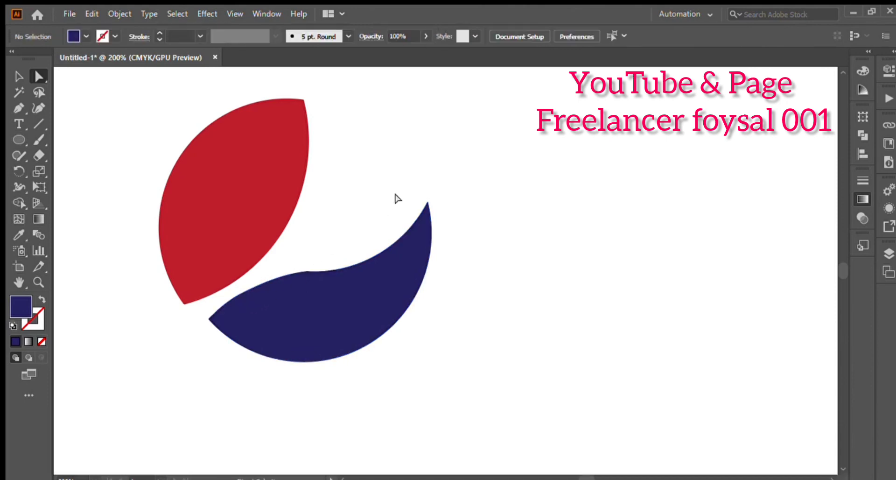
- Nudge the navy wave shape toward the red leaf until a narrow gap separates them and their outer edges form a circle
{"action": "scroll", "coordinate": [393, 198], "scroll_direction": "down", "scroll_amount": 2}
{"action": "left_click_drag", "start_coordinate": [246, 174], "coordinate": [401, 282]}
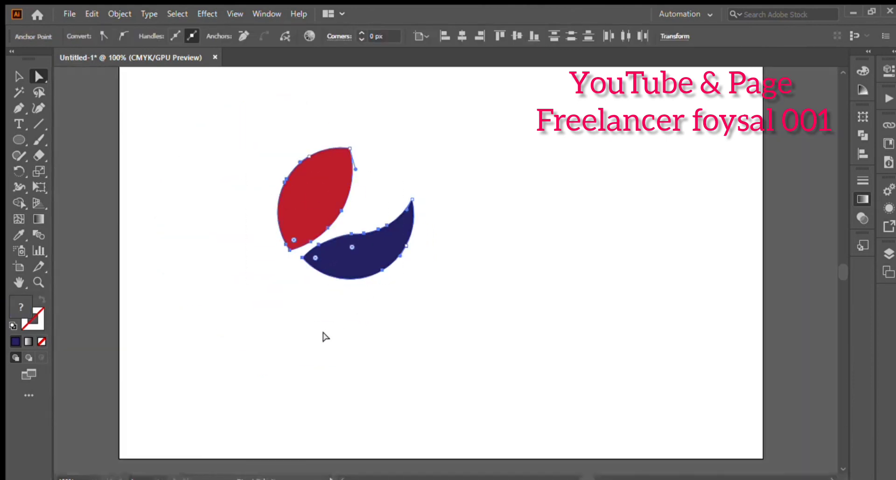
{"action": "left_click", "coordinate": [324, 335]}
{"action": "left_click", "coordinate": [351, 246]}
{"action": "left_click", "coordinate": [19, 77]}
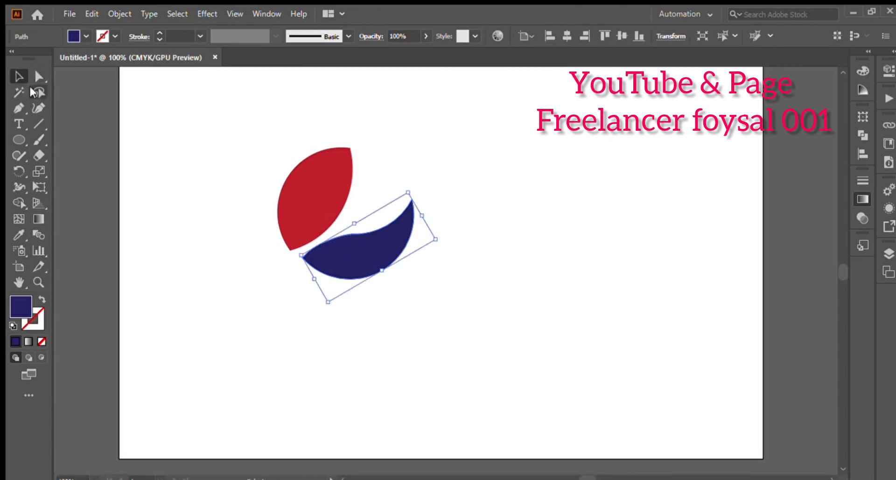
{"action": "key", "text": "Left"}
{"action": "key", "text": "Left"}
{"action": "key", "text": "Left"}
{"action": "key", "text": "Left"}
{"action": "key", "text": "Left"}
{"action": "key", "text": "Up"}
{"action": "key", "text": "Up"}
{"action": "key", "text": "Up"}
{"action": "key", "text": "Up"}
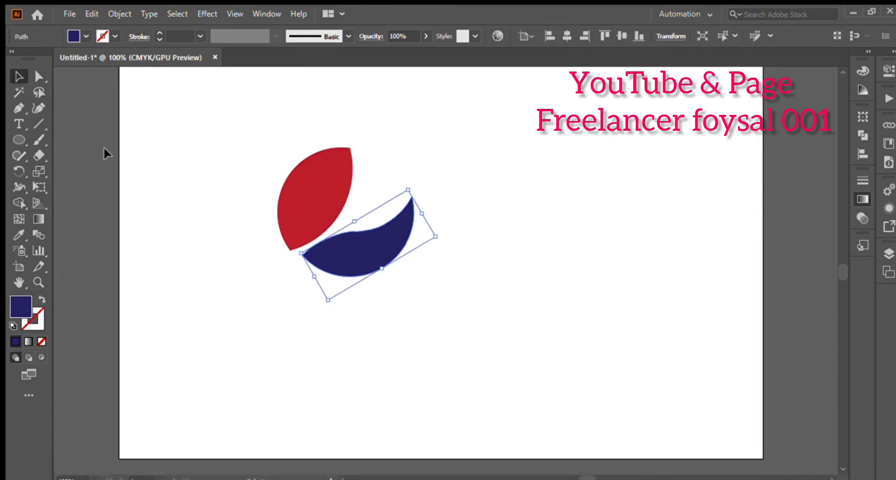
{"action": "key", "text": "Left"}
{"action": "key", "text": "Left"}
{"action": "key", "text": "Down"}
{"action": "key", "text": "Down"}
{"action": "key", "text": "Down"}
{"action": "key", "text": "Down"}
{"action": "key", "text": "Down"}
{"action": "key", "text": "Right"}
{"action": "key", "text": "Right"}
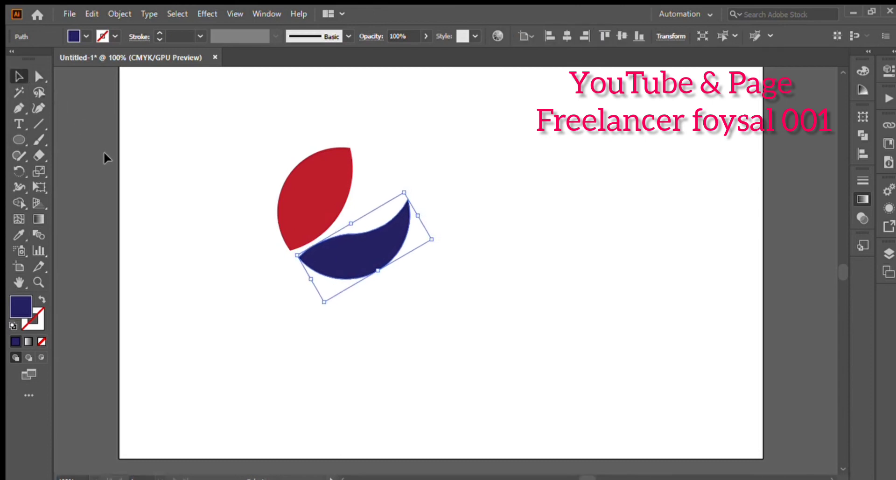
{"action": "key", "text": "Left"}
{"action": "key", "text": "Left"}
{"action": "key", "text": "Left"}
{"action": "key", "text": "Left"}
{"action": "key", "text": "Left"}
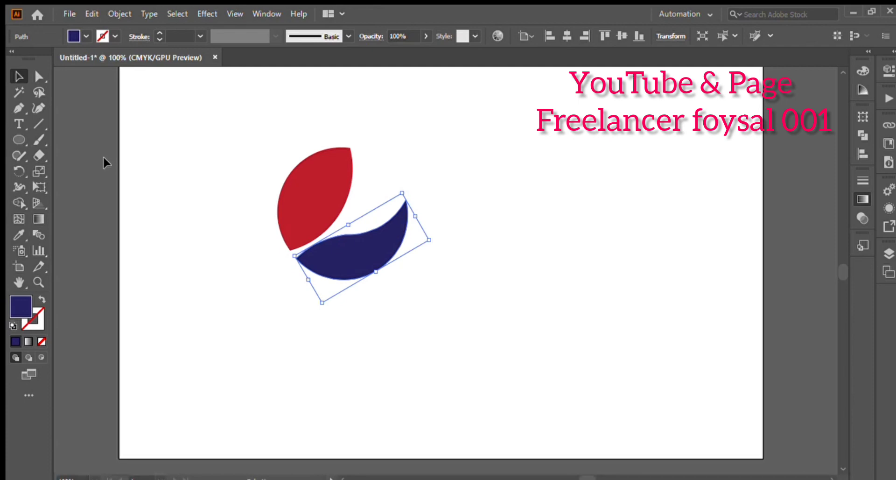
{"action": "key", "text": "Left"}
{"action": "key", "text": "Left"}
{"action": "key", "text": "Left"}
{"action": "key", "text": "Left"}
{"action": "key", "text": "Left"}
{"action": "key", "text": "Left"}
{"action": "key", "text": "Left"}
{"action": "key", "text": "Left"}
{"action": "key", "text": "Left"}
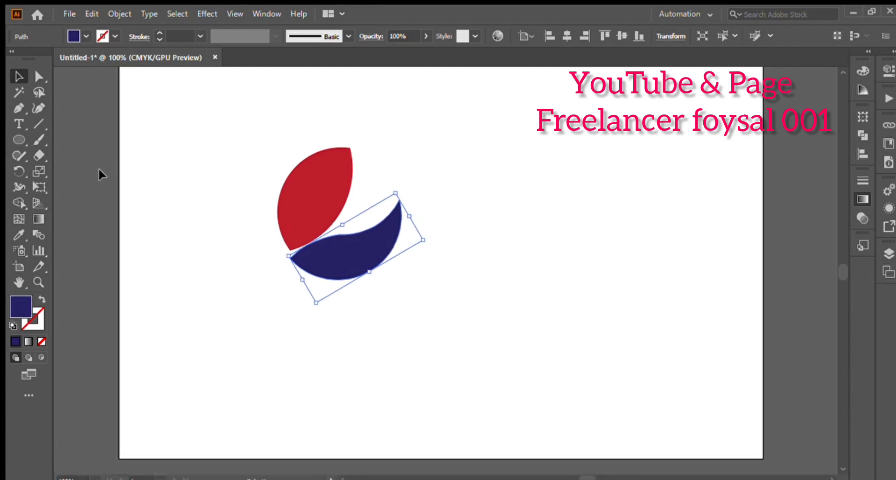
{"action": "key", "text": "Right"}
{"action": "key", "text": "Right"}
{"action": "key", "text": "Right"}
{"action": "key", "text": "Right"}
{"action": "key", "text": "Right"}
{"action": "key", "text": "Down"}
{"action": "key", "text": "Down"}
{"action": "key", "text": "Down"}
{"action": "key", "text": "Down"}
{"action": "key", "text": "Down"}
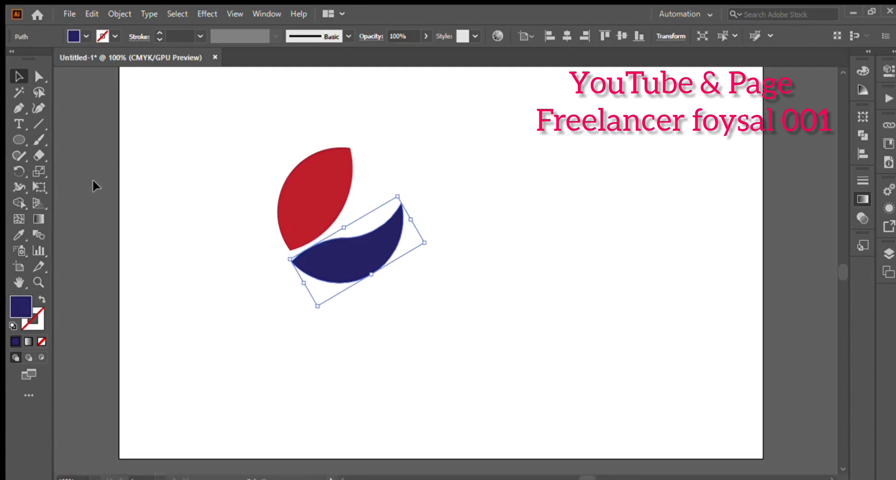
{"action": "key", "text": "Up"}
{"action": "key", "text": "Up"}
{"action": "key", "text": "Up"}
{"action": "key", "text": "Up"}
{"action": "key", "text": "Right"}
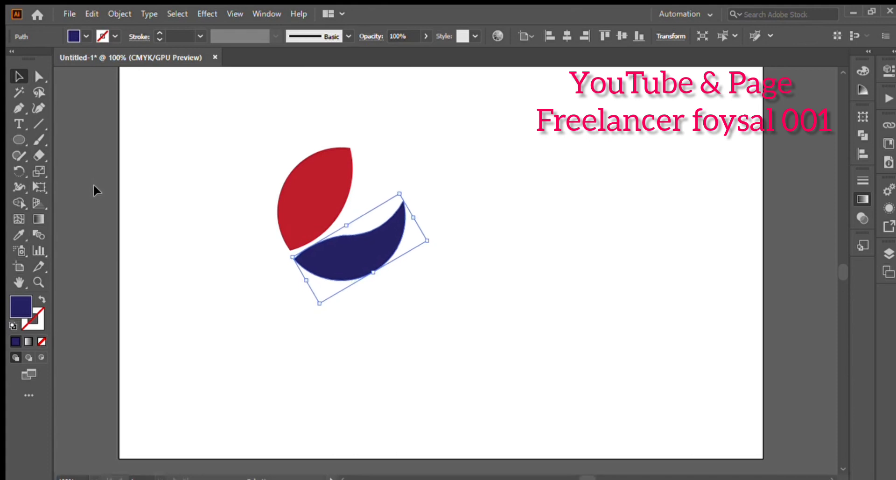
{"action": "left_click", "coordinate": [228, 215]}
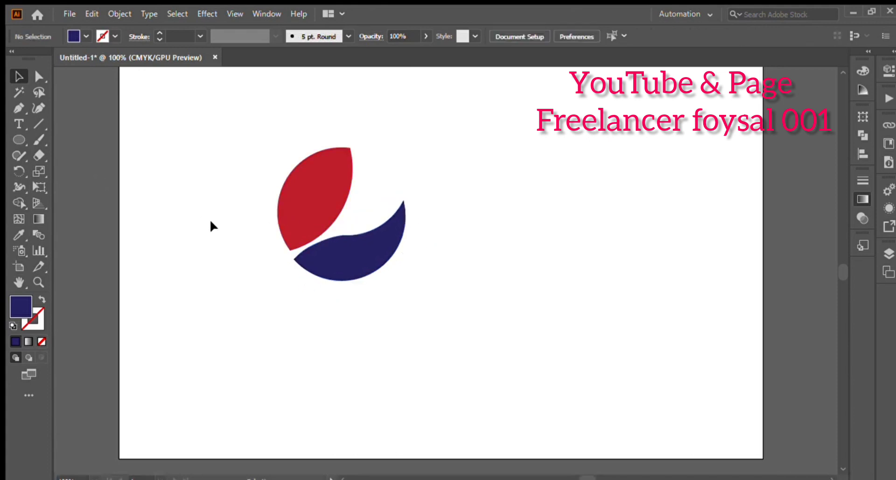
{"action": "scroll", "coordinate": [224, 201], "scroll_direction": "up", "scroll_amount": 2}
{"action": "left_click_drag", "start_coordinate": [229, 184], "coordinate": [420, 364]}
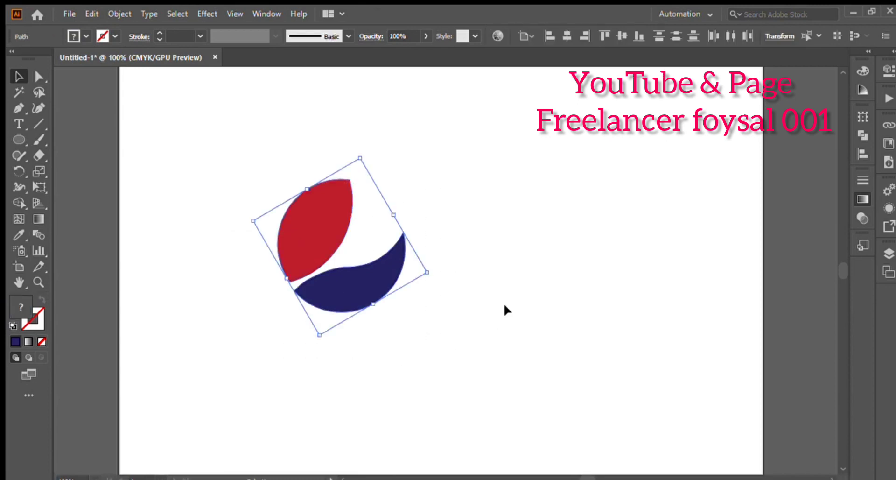
{"action": "left_click", "coordinate": [500, 246]}
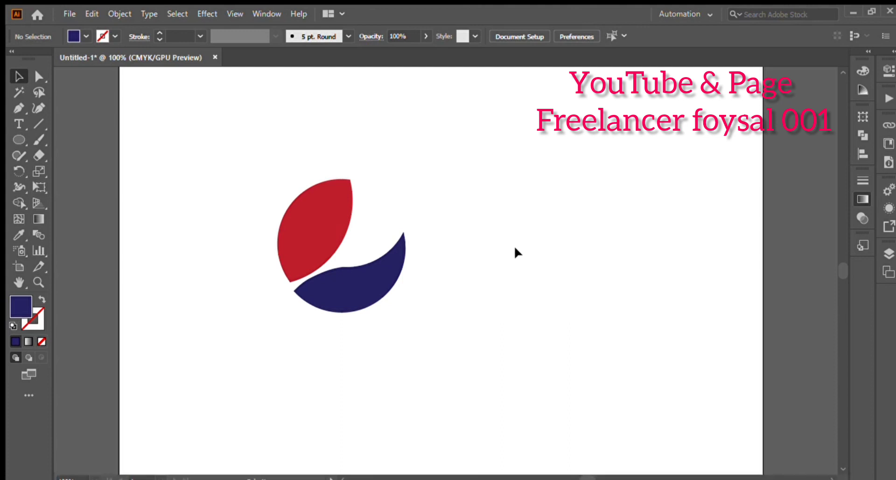
- Add the point text "pepsi" in lowercase to the right of the round mark
{"action": "left_click", "coordinate": [13, 124]}
{"action": "left_click", "coordinate": [437, 245]}
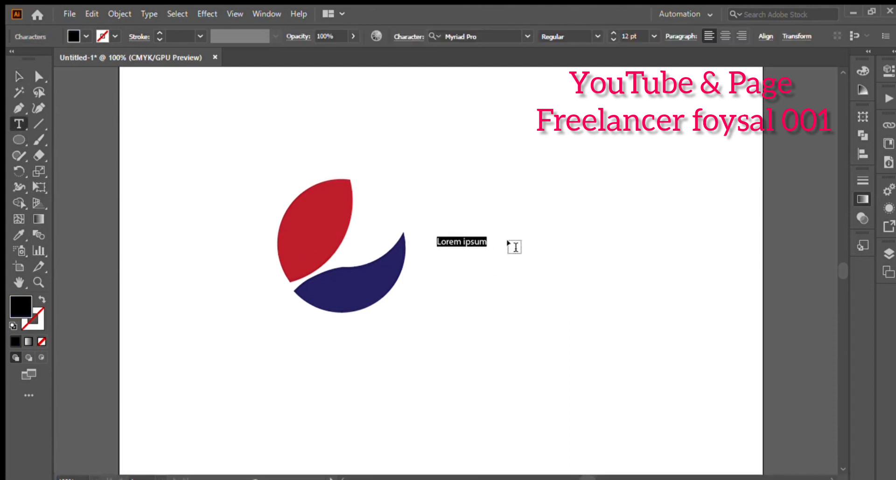
{"action": "key", "text": "BackSpace"}
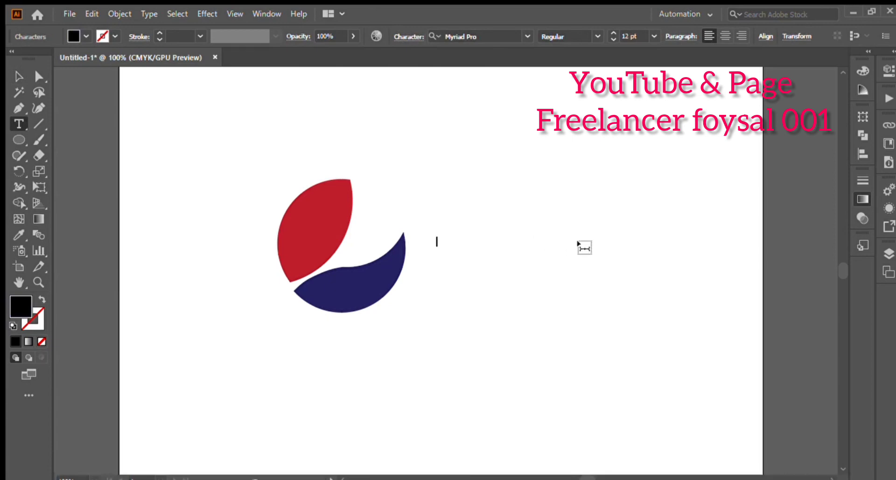
{"action": "type", "text": "P"}
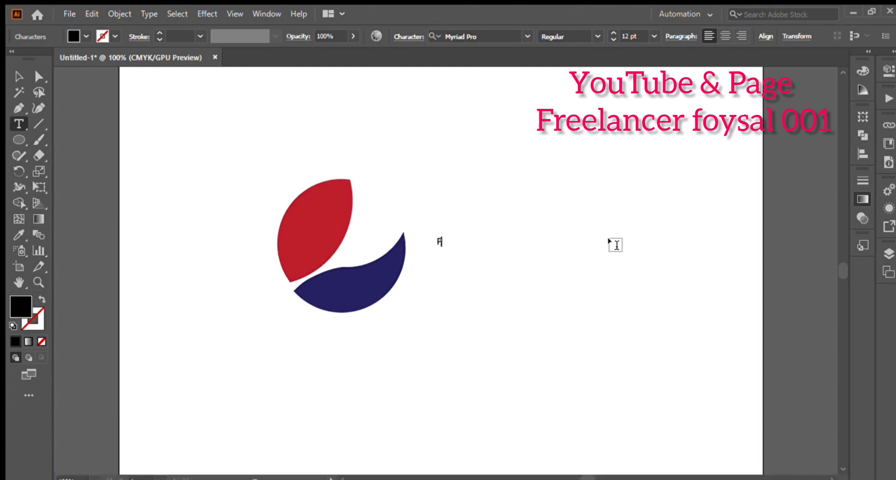
{"action": "key", "text": "BackSpace"}
{"action": "type", "text": "pep"}
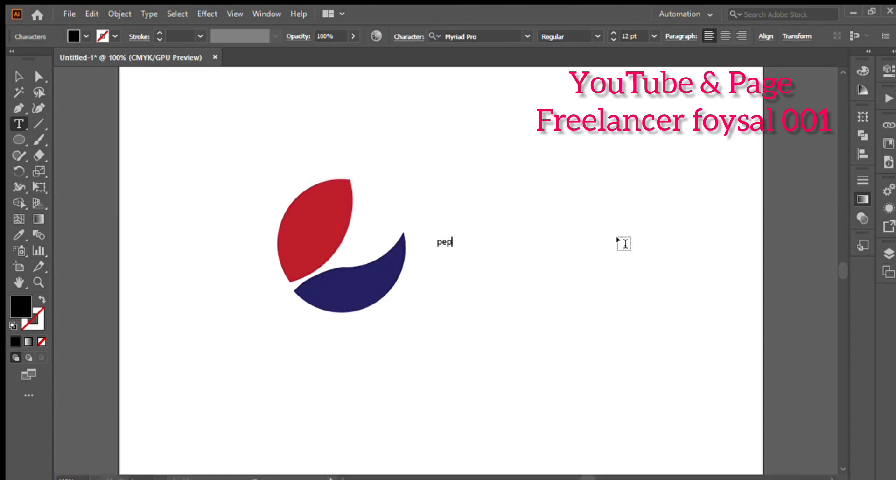
{"action": "type", "text": "si"}
- Enlarge the "pepsi" text to about 70 pt and place it above the round mark
{"action": "left_click", "coordinate": [19, 76]}
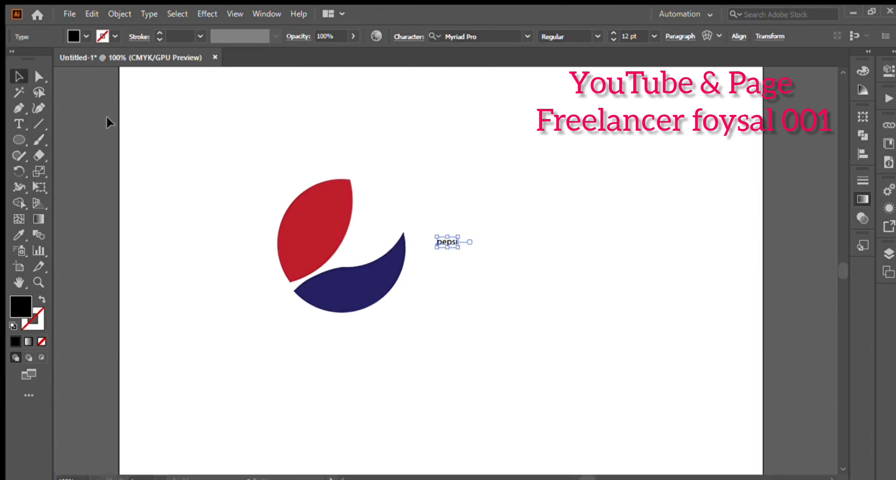
{"action": "left_click_drag", "start_coordinate": [457, 247], "coordinate": [303, 124]}
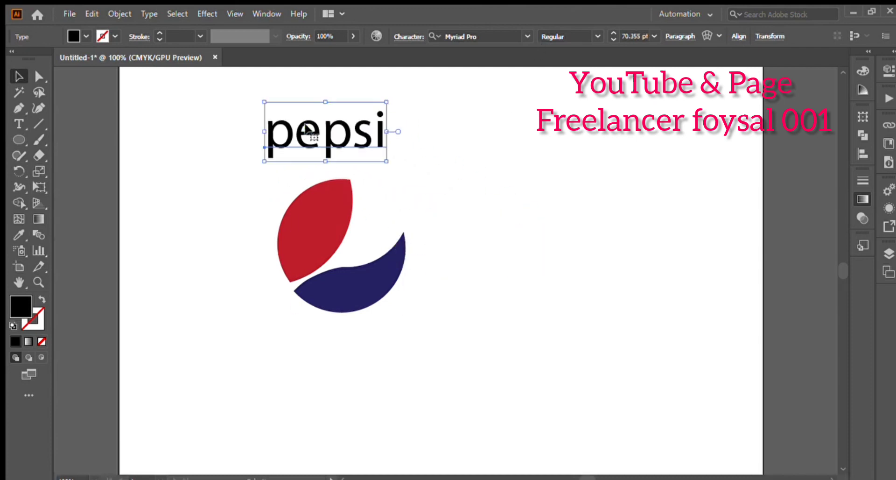
- Try the Calisto MT and Imprint MT Shadow fonts on the "pepsi" text
{"action": "left_click", "coordinate": [522, 36]}
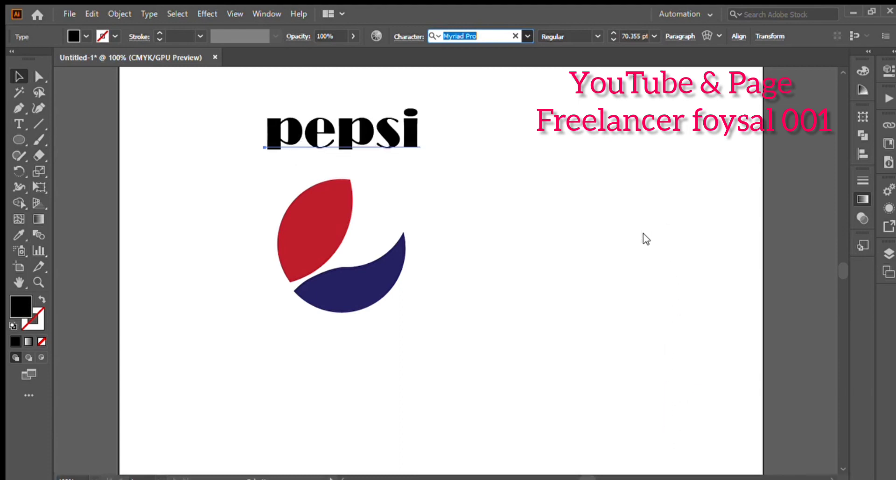
{"action": "left_click", "coordinate": [643, 344]}
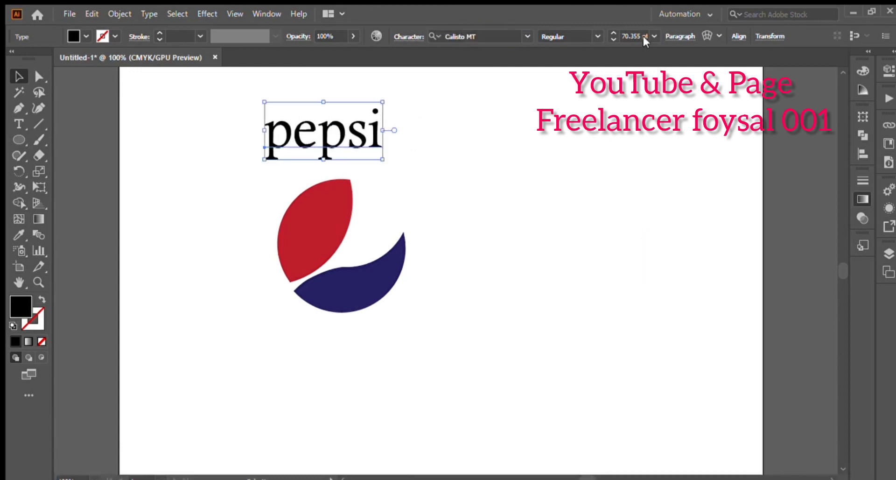
{"action": "left_click", "coordinate": [521, 36]}
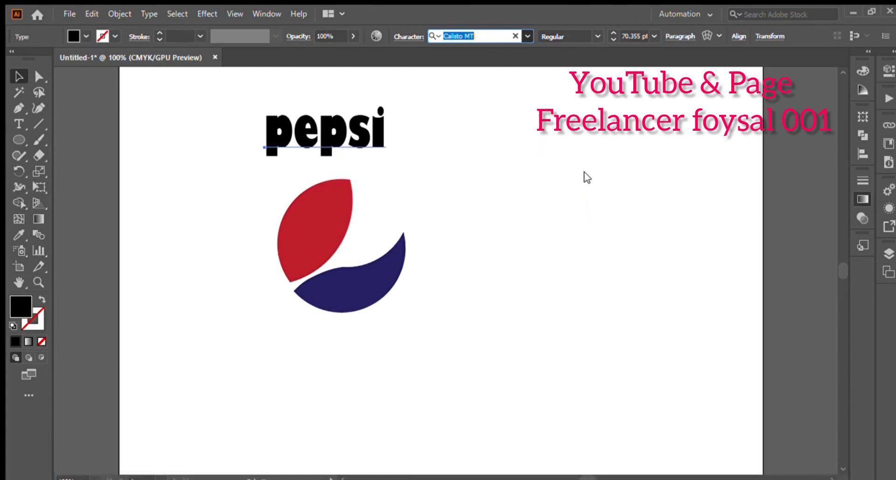
{"action": "left_click", "coordinate": [633, 387]}
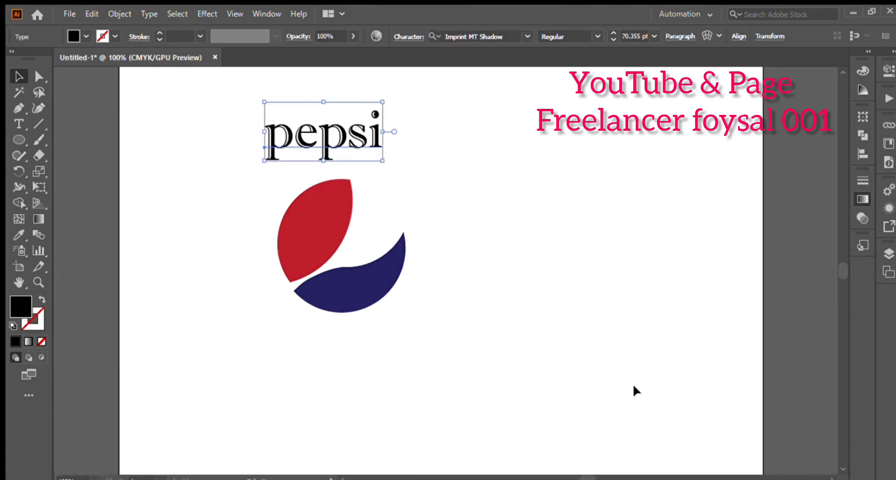
- Set the "pepsi" text's font to Berlin Sans FB Demi Bold
{"action": "left_click", "coordinate": [528, 36]}
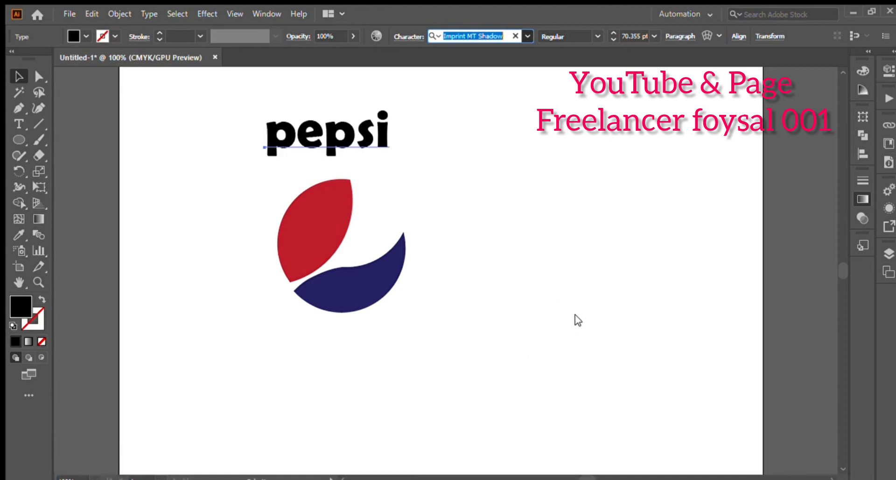
{"action": "left_click", "coordinate": [575, 315]}
{"action": "left_click", "coordinate": [427, 335]}
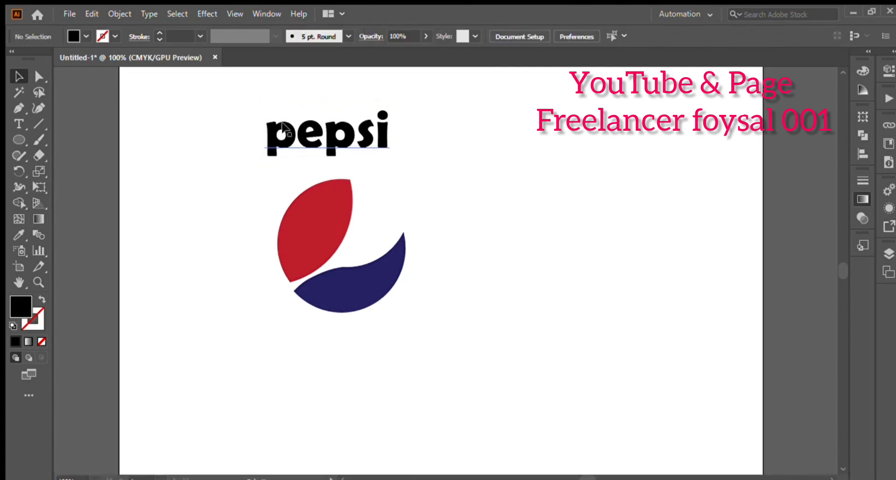
- Move the "pepsi" text to the right of the round mark and enlarge it to about 104 pt
{"action": "left_click_drag", "start_coordinate": [291, 138], "coordinate": [455, 255]}
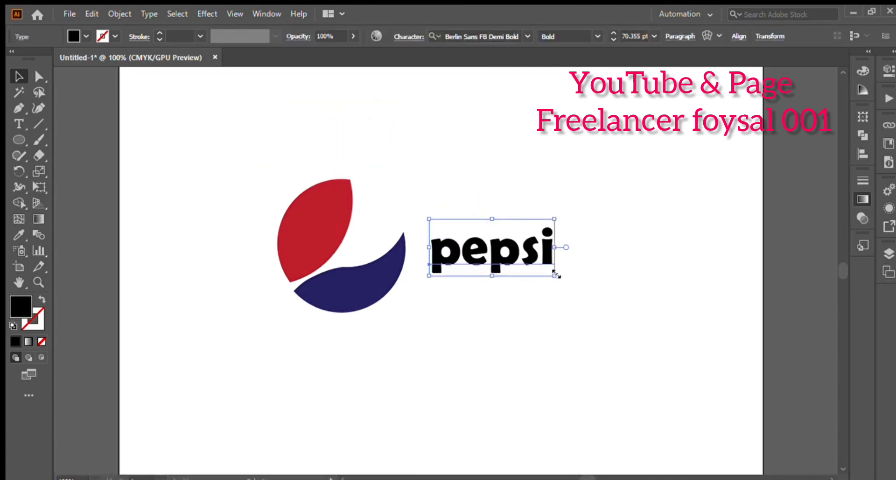
{"action": "left_click_drag", "start_coordinate": [553, 276], "coordinate": [585, 301]}
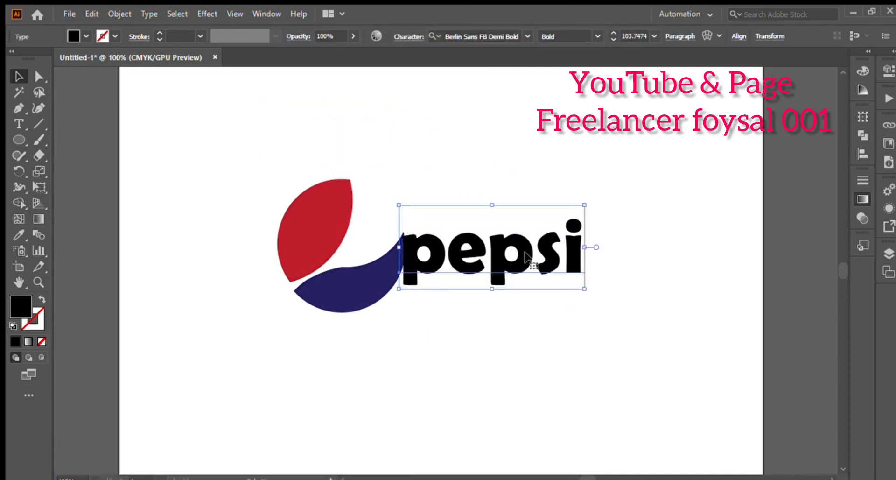
{"action": "left_click_drag", "start_coordinate": [527, 255], "coordinate": [565, 246]}
- Move the red and navy mark farther left of the "pepsi" text, and select the text
{"action": "left_click_drag", "start_coordinate": [223, 165], "coordinate": [363, 274]}
{"action": "left_click_drag", "start_coordinate": [341, 242], "coordinate": [288, 238]}
{"action": "left_click", "coordinate": [436, 290]}
{"action": "left_click", "coordinate": [640, 284]}
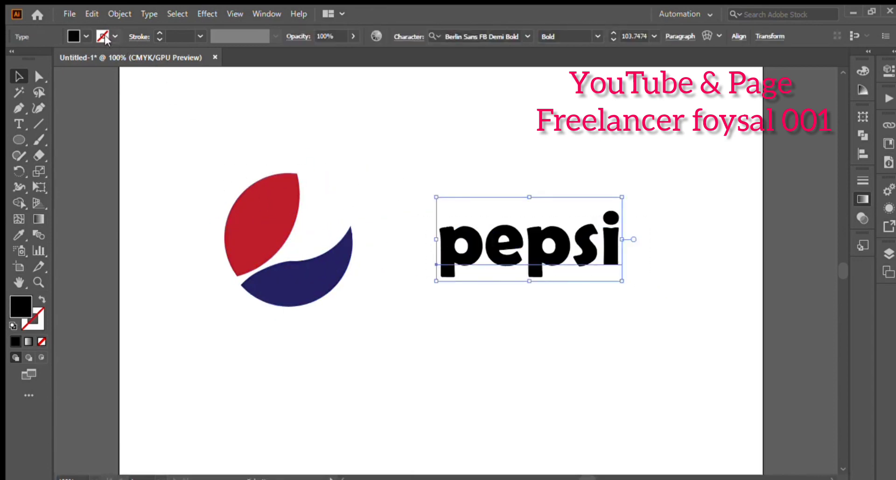
- Recolor the "pepsi" text with the navy blue sampled from the lower shape of the round mark
{"action": "left_click", "coordinate": [18, 234]}
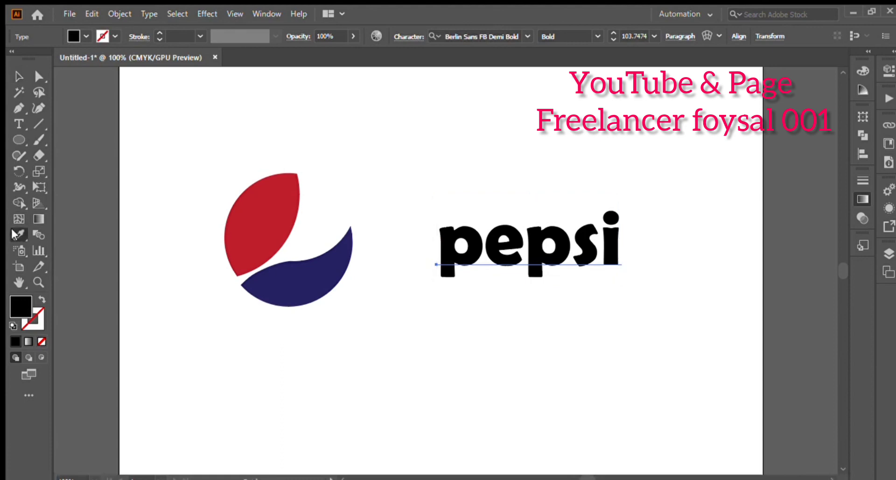
{"action": "left_click", "coordinate": [278, 301]}
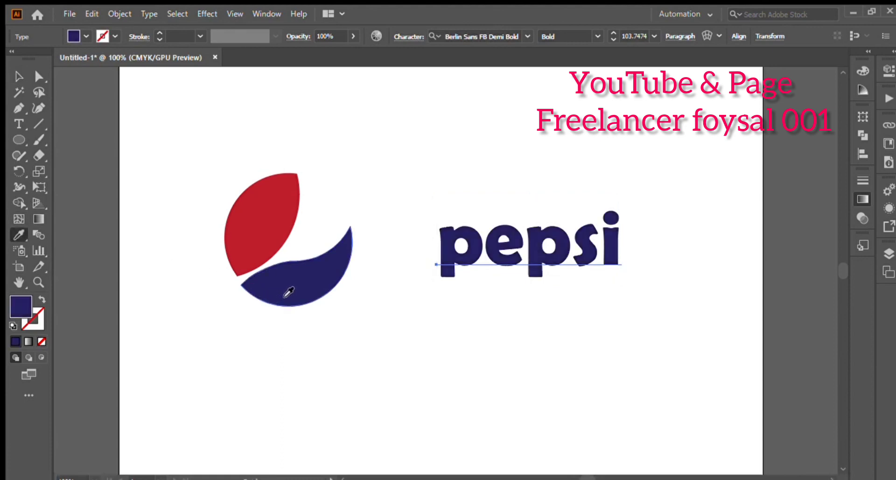
{"action": "key", "text": "v"}
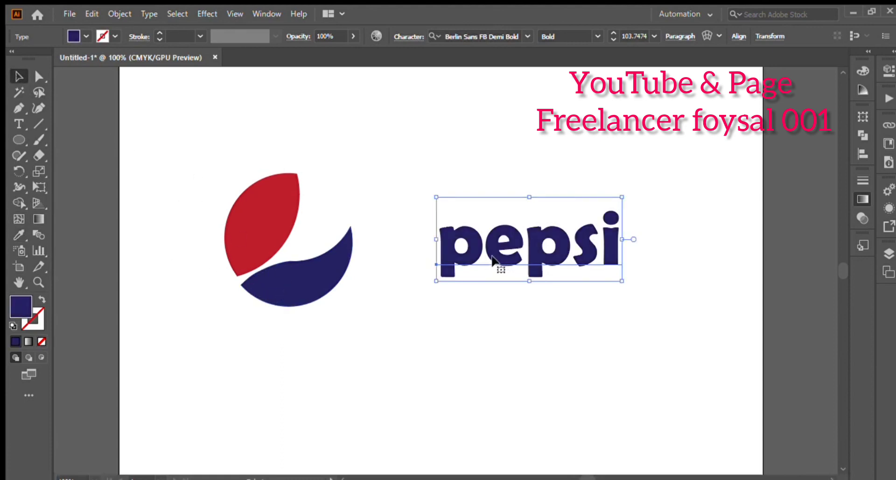
- Nudge the "pepsi" text left until it sits close beside the round mark, and raise it slightly above the mark's middle
{"action": "key", "text": "Left"}
{"action": "key", "text": "Left"}
{"action": "key", "text": "Left"}
{"action": "key", "text": "Left"}
{"action": "key", "text": "Left"}
{"action": "key", "text": "Left"}
{"action": "key", "text": "Left"}
{"action": "key", "text": "Left"}
{"action": "key", "text": "Left"}
{"action": "key", "text": "Left"}
{"action": "key", "text": "Left"}
{"action": "key", "text": "Left"}
{"action": "key", "text": "Left"}
{"action": "key", "text": "Left"}
{"action": "key", "text": "Left"}
{"action": "key", "text": "Left"}
{"action": "key", "text": "Left"}
{"action": "key", "text": "Left"}
{"action": "key", "text": "Left"}
{"action": "key", "text": "Left"}
{"action": "key", "text": "Left"}
{"action": "key", "text": "Left"}
{"action": "key", "text": "Left"}
{"action": "key", "text": "Left"}
{"action": "key", "text": "Left"}
{"action": "key", "text": "Left"}
{"action": "key", "text": "Left"}
{"action": "key", "text": "Left"}
{"action": "key", "text": "Left"}
{"action": "key", "text": "Left"}
{"action": "key", "text": "Left"}
{"action": "key", "text": "Left"}
{"action": "key", "text": "Left"}
{"action": "key", "text": "Left"}
{"action": "key", "text": "Left"}
{"action": "key", "text": "Left"}
{"action": "key", "text": "Left"}
{"action": "key", "text": "Left"}
{"action": "key", "text": "Left"}
{"action": "key", "text": "Left"}
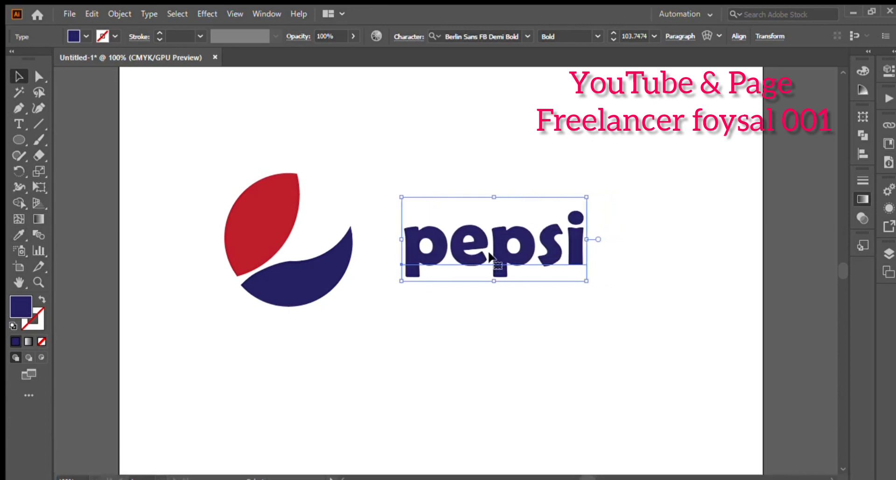
{"action": "key", "text": "Up"}
{"action": "key", "text": "Up"}
{"action": "key", "text": "Up"}
{"action": "key", "text": "Up"}
{"action": "key", "text": "Up"}
{"action": "key", "text": "Up"}
{"action": "key", "text": "Up"}
{"action": "key", "text": "Up"}
{"action": "key", "text": "Up"}
{"action": "key", "text": "Up"}
{"action": "key", "text": "Up"}
{"action": "key", "text": "Up"}
{"action": "key", "text": "Up"}
{"action": "key", "text": "Up"}
{"action": "key", "text": "Up"}
{"action": "key", "text": "Up"}
{"action": "key", "text": "Up"}
{"action": "key", "text": "Up"}
{"action": "key", "text": "Up"}
{"action": "key", "text": "Up"}
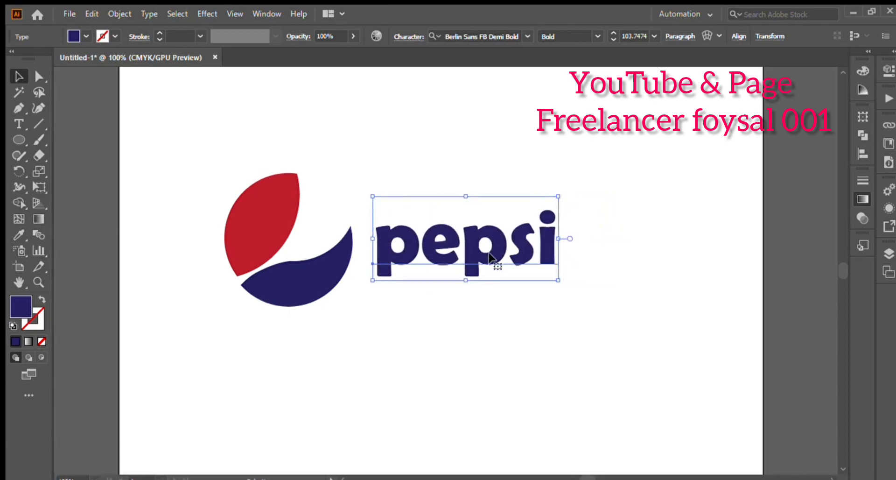
{"action": "key", "text": "Left"}
{"action": "key", "text": "Left"}
{"action": "key", "text": "Left"}
{"action": "key", "text": "Left"}
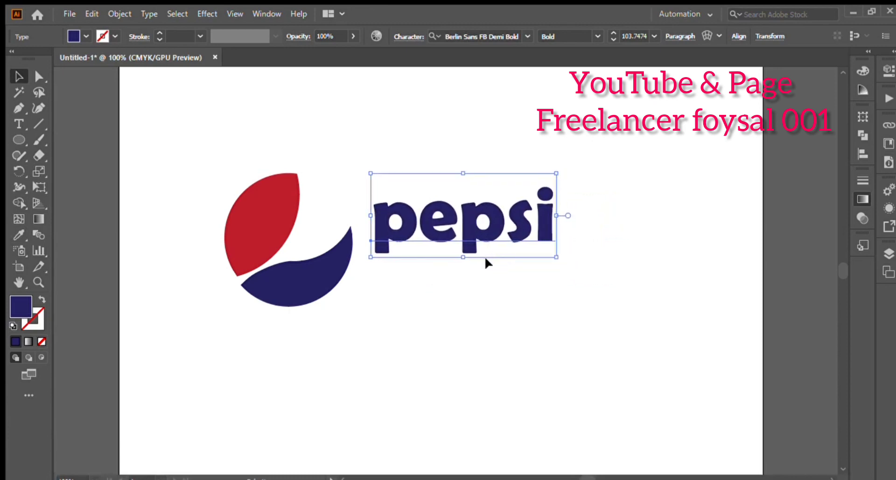
{"action": "left_click", "coordinate": [419, 334]}
{"action": "left_click_drag", "start_coordinate": [187, 177], "coordinate": [540, 286]}
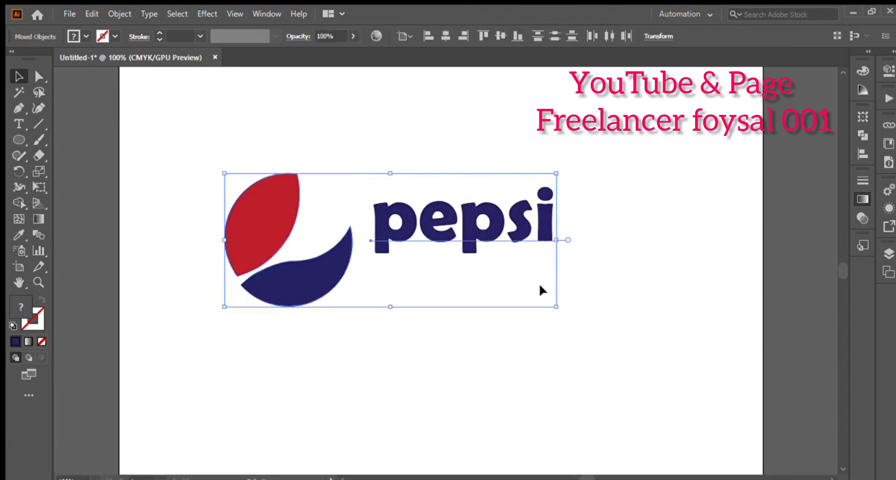
{"action": "left_click", "coordinate": [423, 362]}
{"action": "scroll", "coordinate": [379, 346], "scroll_direction": "up", "scroll_amount": 1}
{"action": "scroll", "coordinate": [378, 342], "scroll_direction": "up", "scroll_amount": 1}
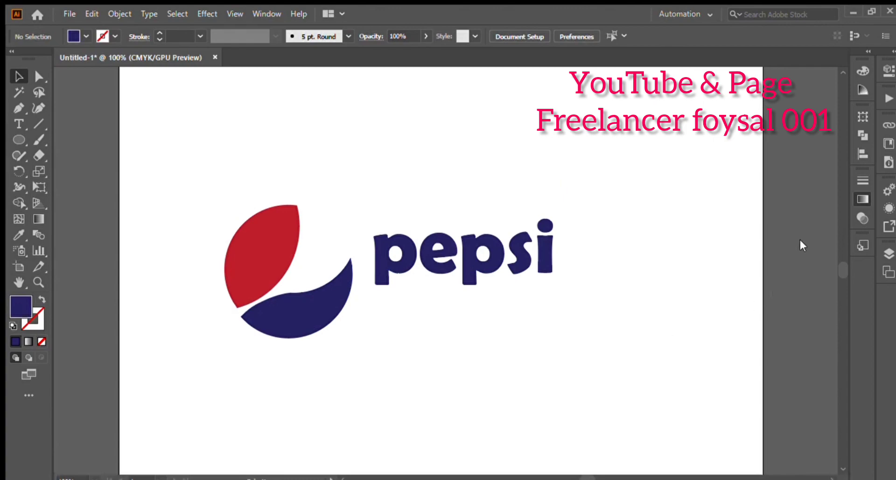